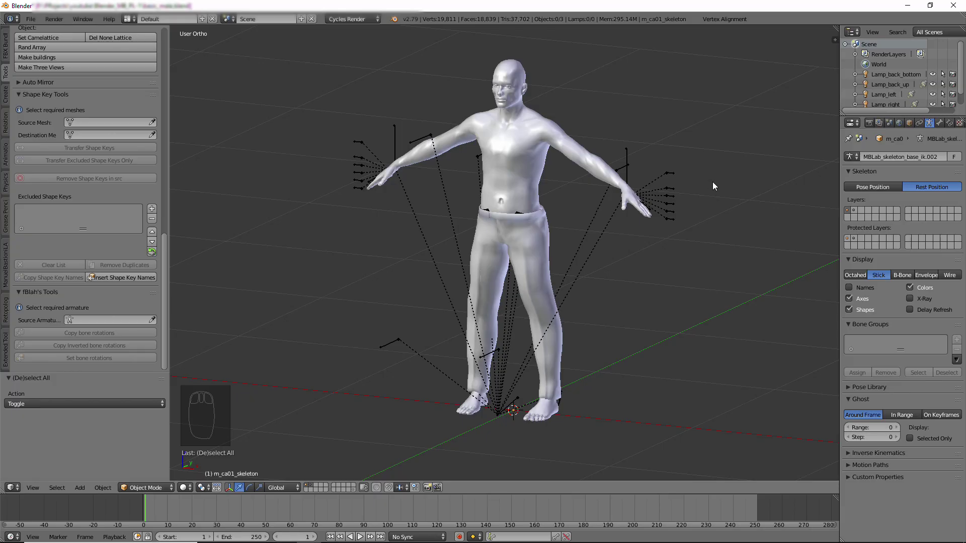
Step: Select the existing rigged character's body mesh and bring up the MB-Lab tools
mouse_move(659, 288)
middle_mouse_down()
mouse_move(683, 285)
mouse_move(662, 271)
mouse_move(267, 223)
middle_mouse_up()
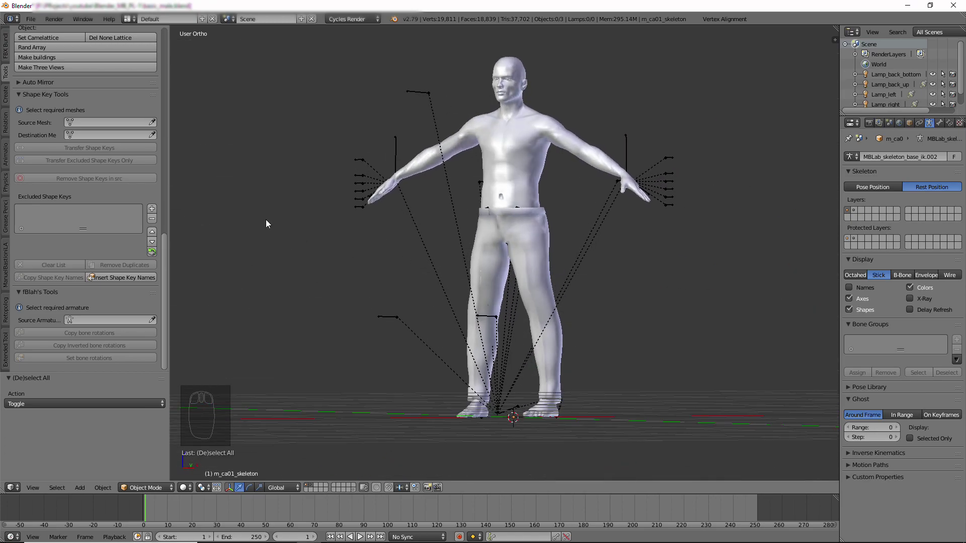
right_click(457, 142)
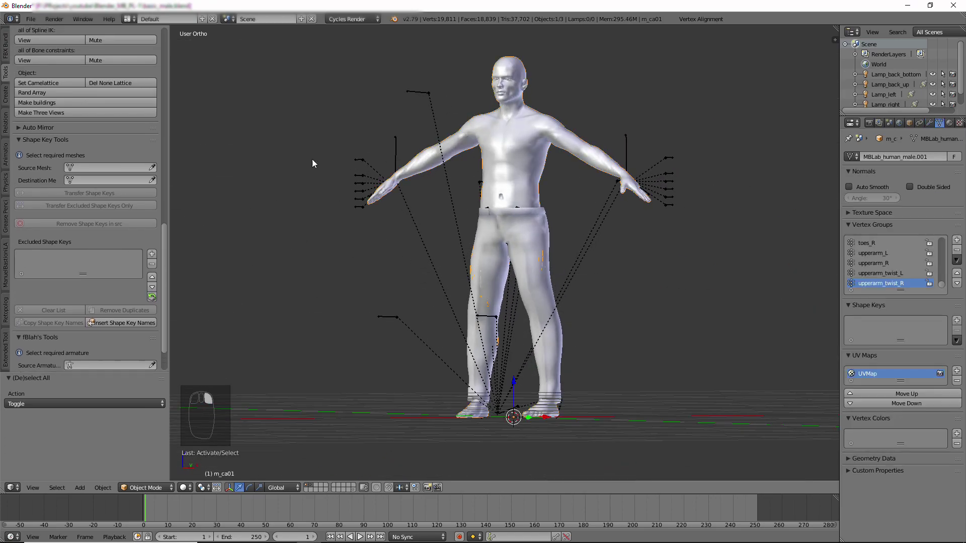
left_click(9, 279)
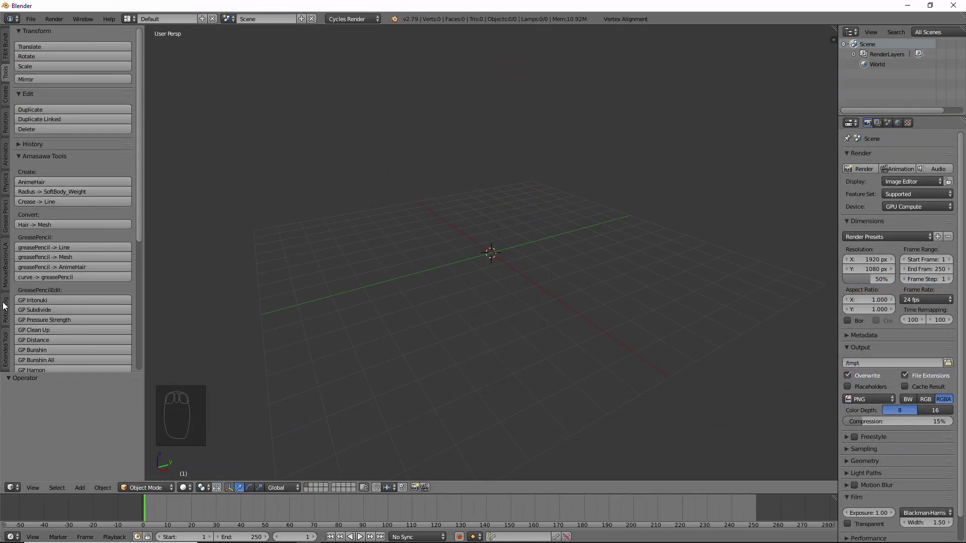
Step: Initialise a Caucasian male (M_CA01) base character from a widened MB-Lab panel
left_click(5, 282)
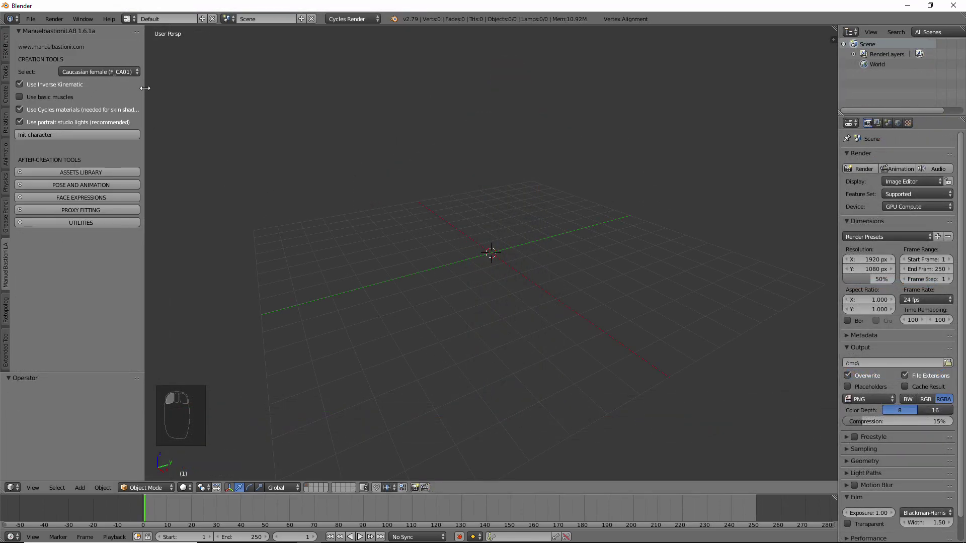
left_click_drag(145, 88, 170, 89)
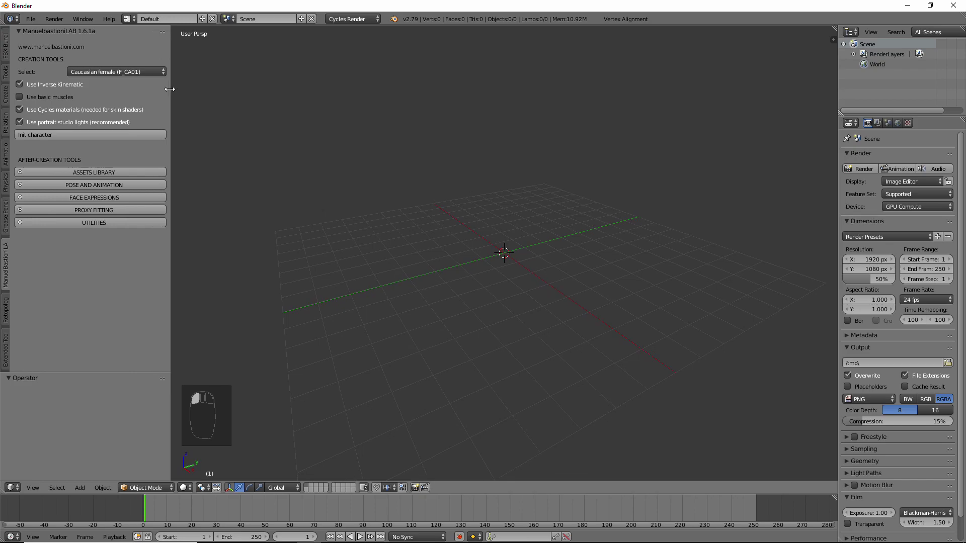
left_click(114, 73)
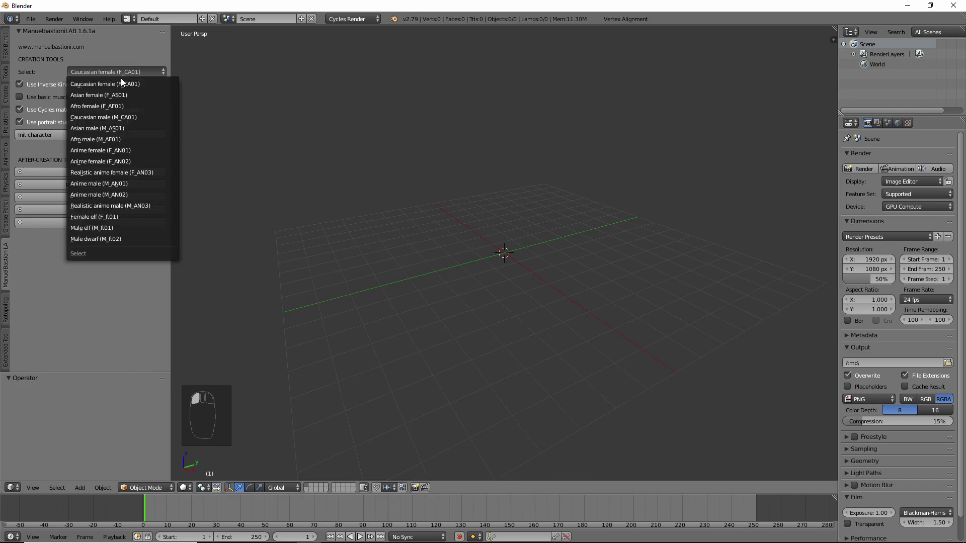
left_click(109, 116)
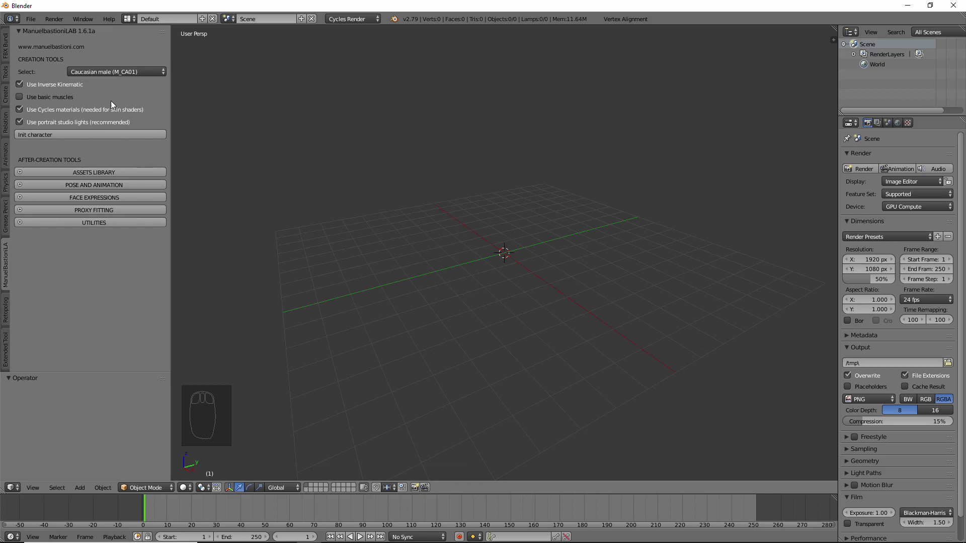
left_click(93, 137)
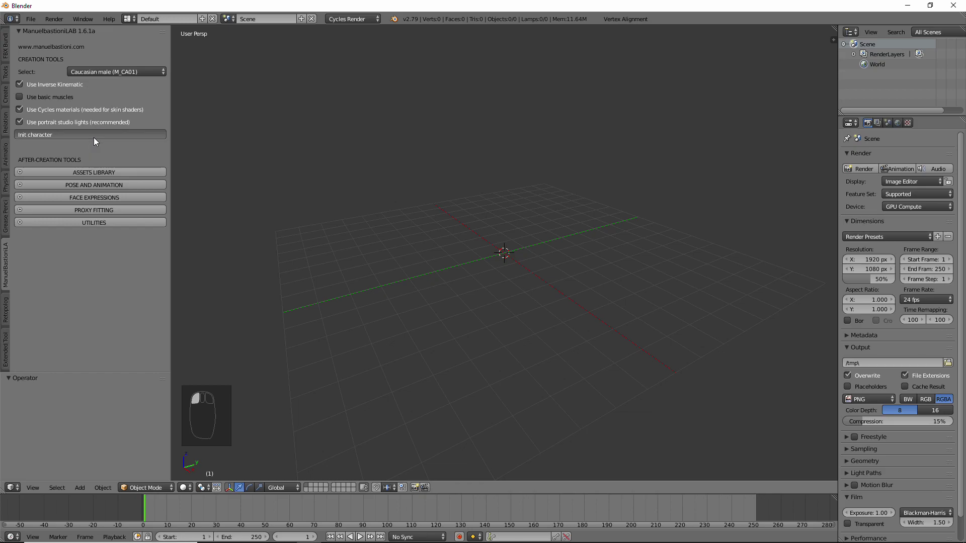
Step: Send the four studio lamps to a separate layer and show only layer 1
key("a")
key("a")
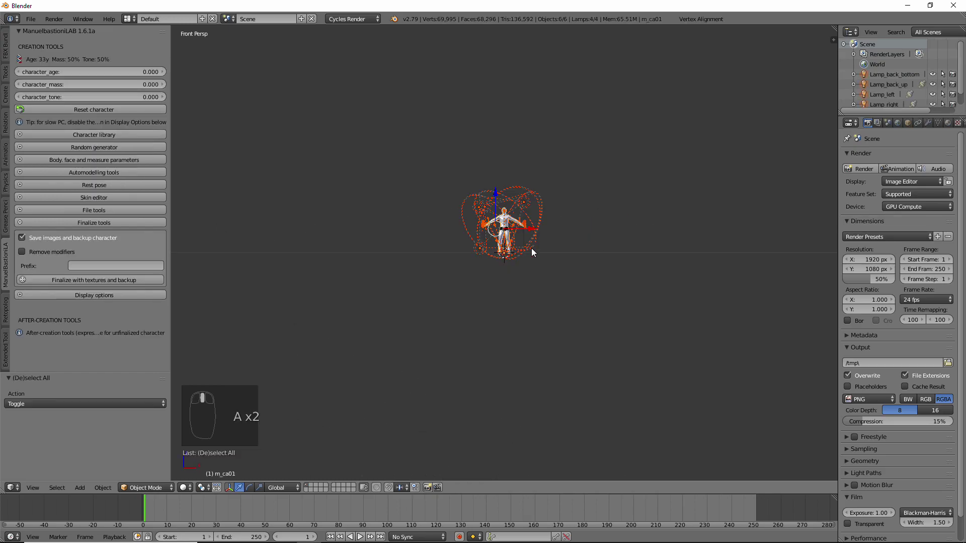
key("KP_Decimal")
right_click(636, 109)
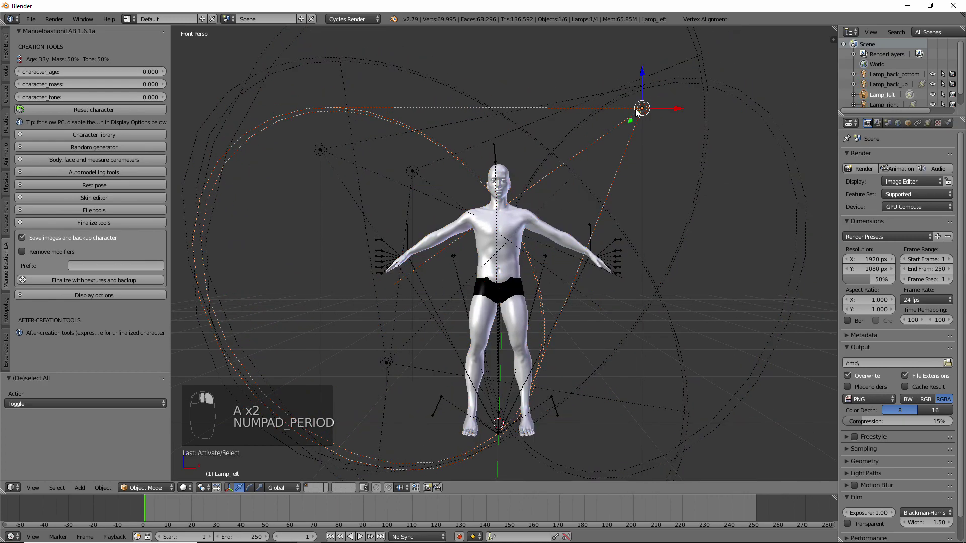
right_click(337, 156, "shift")
right_click(413, 168, "shift")
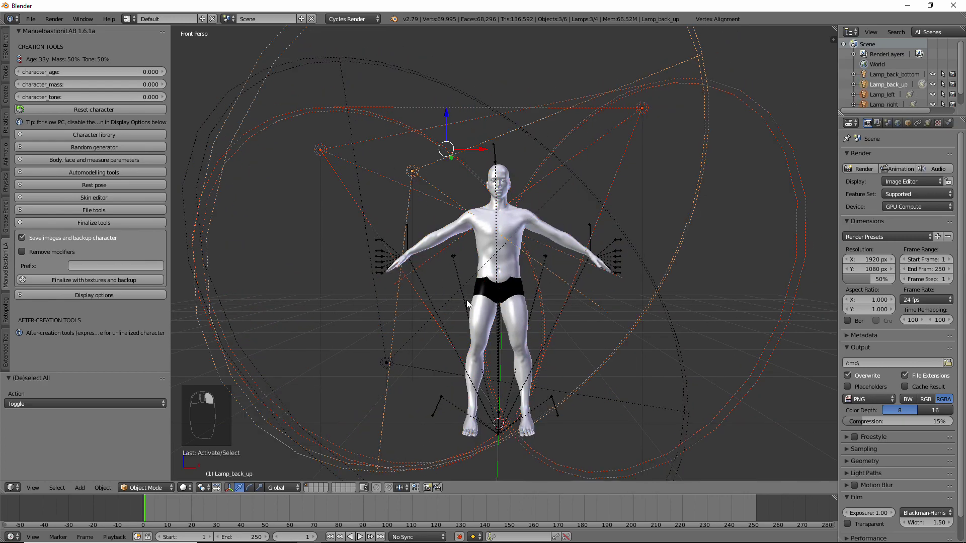
scroll(620, 355, "down", 5)
middle_click_drag(620, 355, 572, 351)
right_click(432, 305, "shift")
key("m")
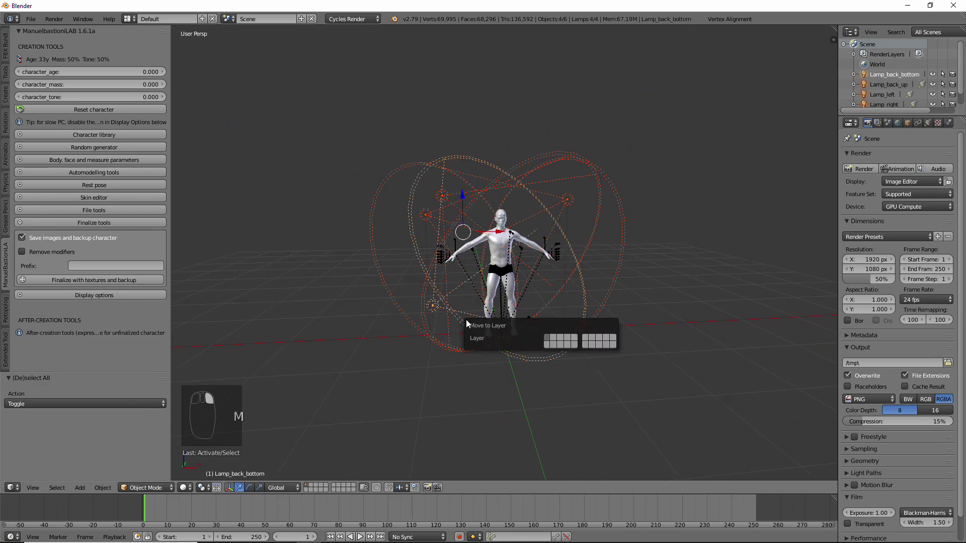
left_click(613, 345)
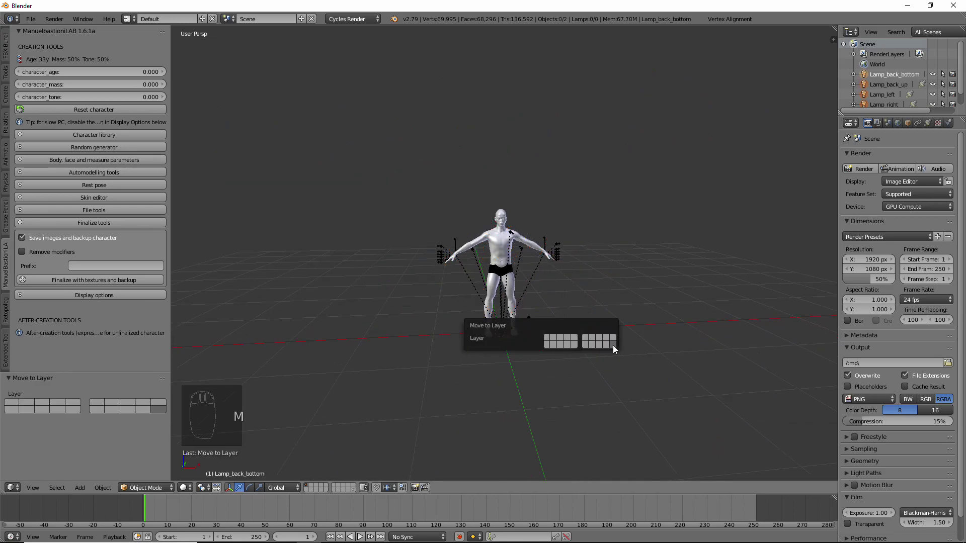
key("1")
Step: Inspect the skeleton in pose mode from the front, then select the body mesh
right_click(459, 353)
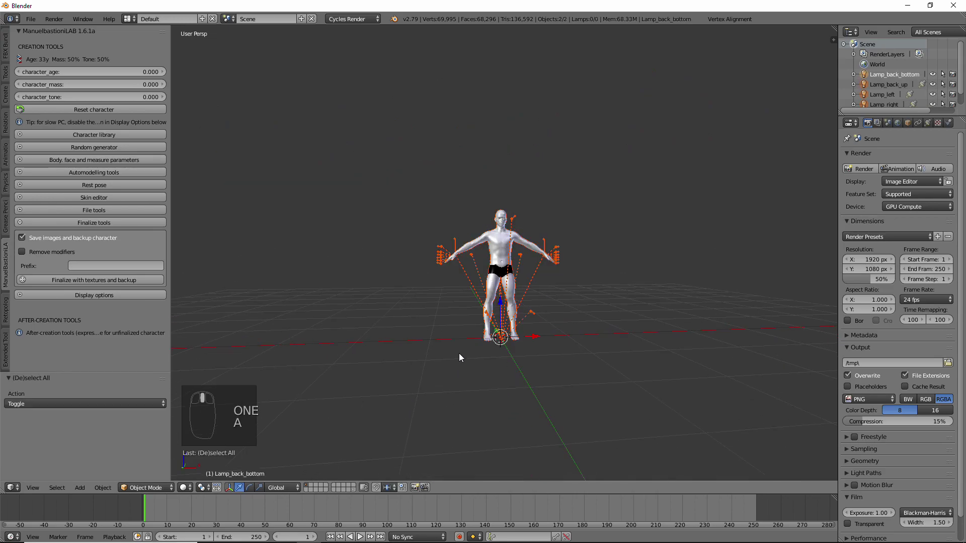
key("KP_1")
key("KP_5")
key("ctrl+Tab")
left_click(927, 123)
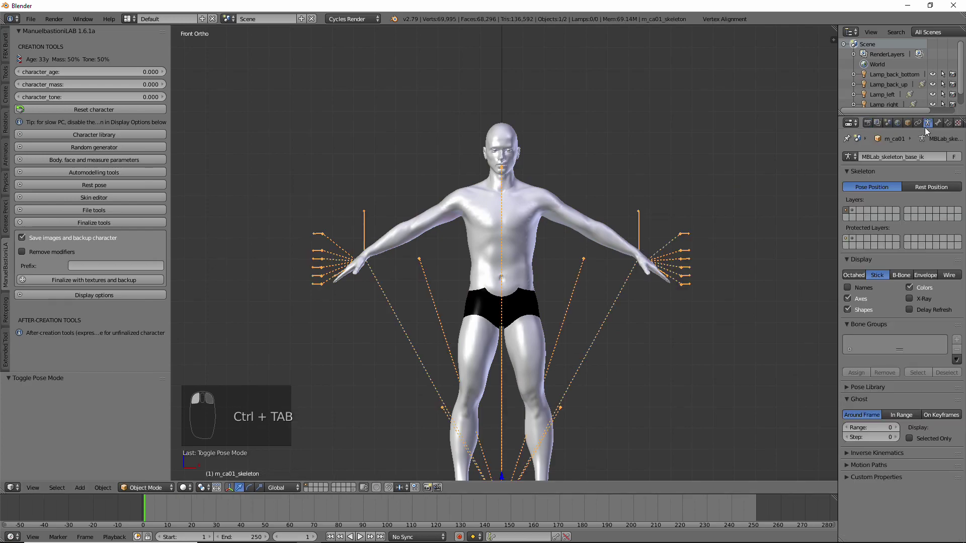
right_click(548, 204)
scroll(566, 209, "up", 3, "shift")
Step: Push the character's age to maximum, then show the body's widened modifier stack
scroll(532, 204, "up", 2)
scroll(532, 204, "up", 1)
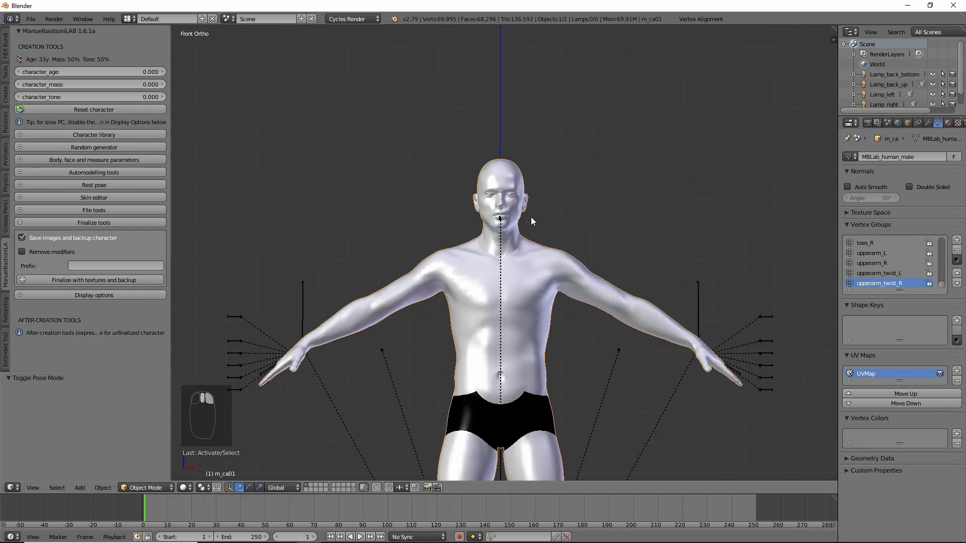
left_click_drag(86, 69, 318, 43)
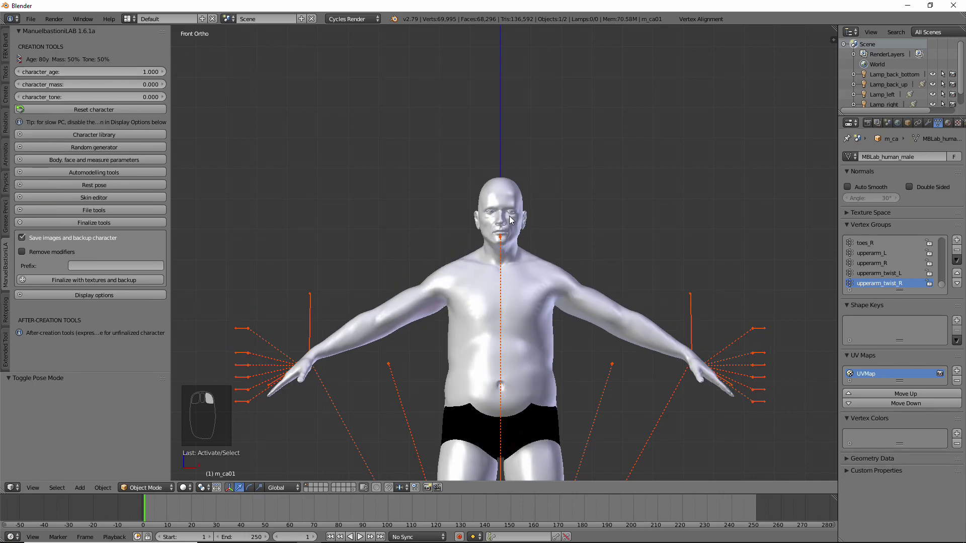
right_click(510, 220)
left_click(927, 122)
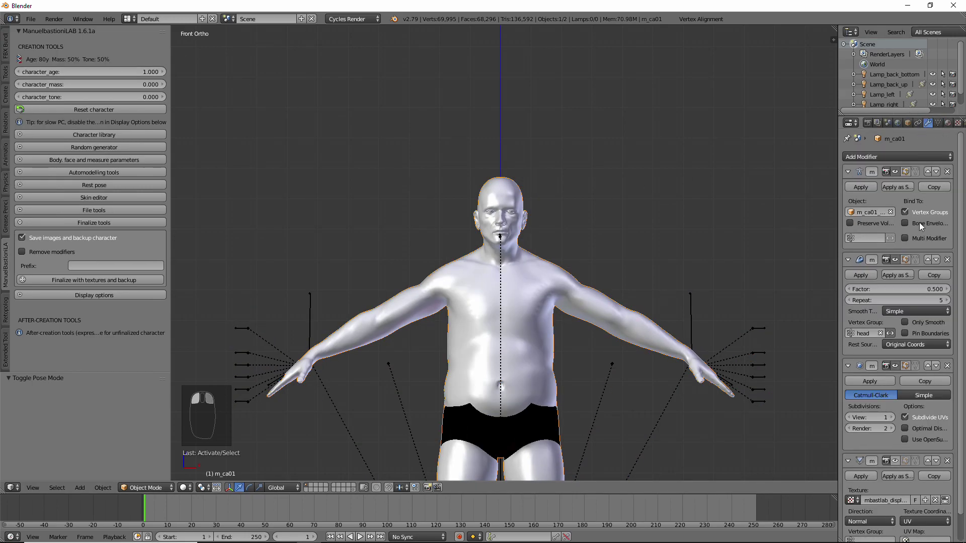
mouse_move(838, 358)
left_mouse_down()
mouse_move(735, 358)
mouse_move(846, 367)
left_mouse_up()
Step: Try a younger age and a heavier mass, resetting each back to default
left_click_drag(83, 71, 53, 70)
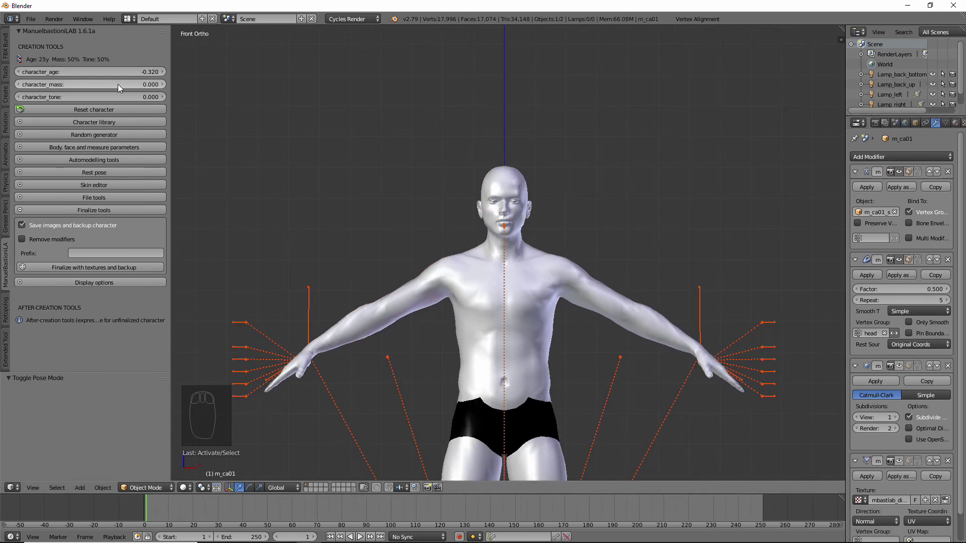
key("BackSpace")
mouse_move(120, 83)
left_mouse_down()
mouse_move(145, 83)
mouse_move(113, 97)
left_mouse_up()
key("BackSpace")
Step: Try the type_common03, type_lightbody and type_extreme_underweight body type presets
left_click(59, 125)
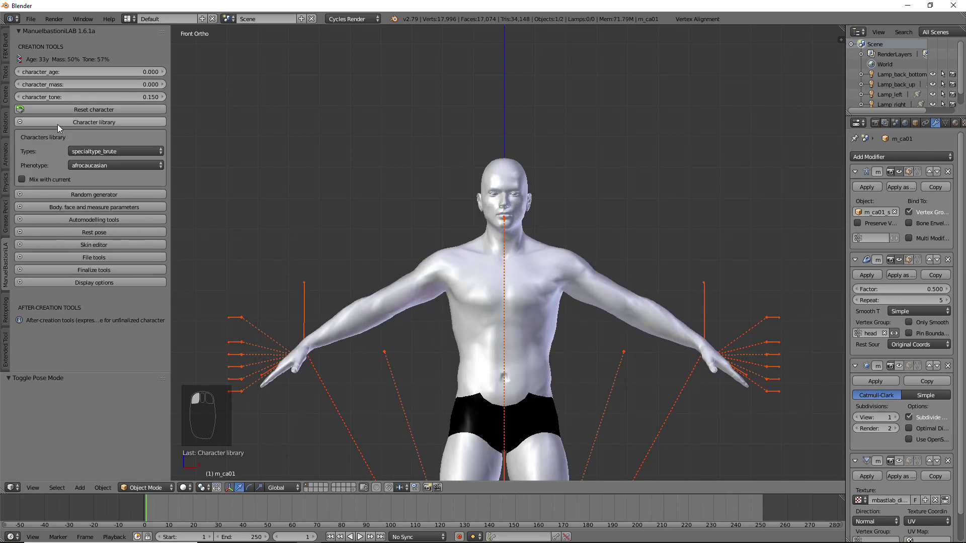
left_click(100, 151)
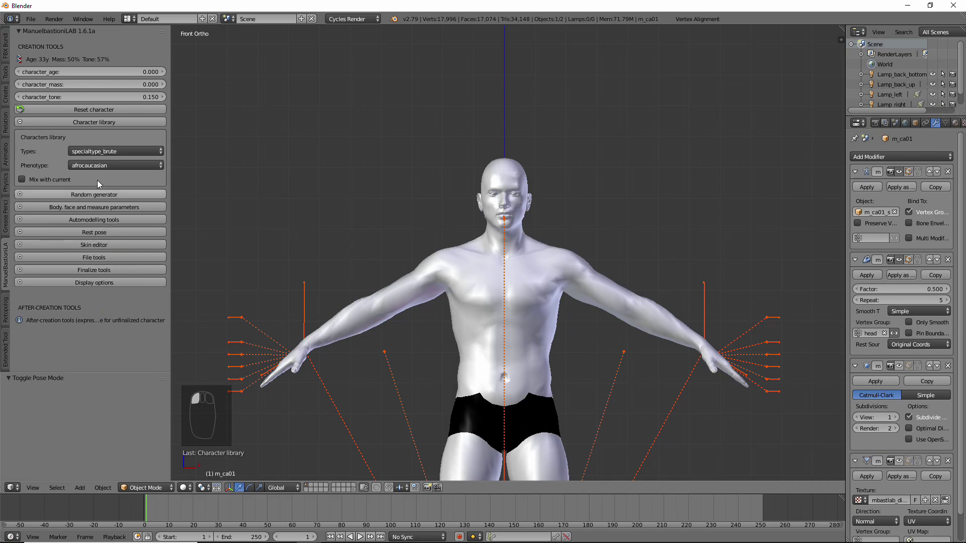
left_click(110, 152)
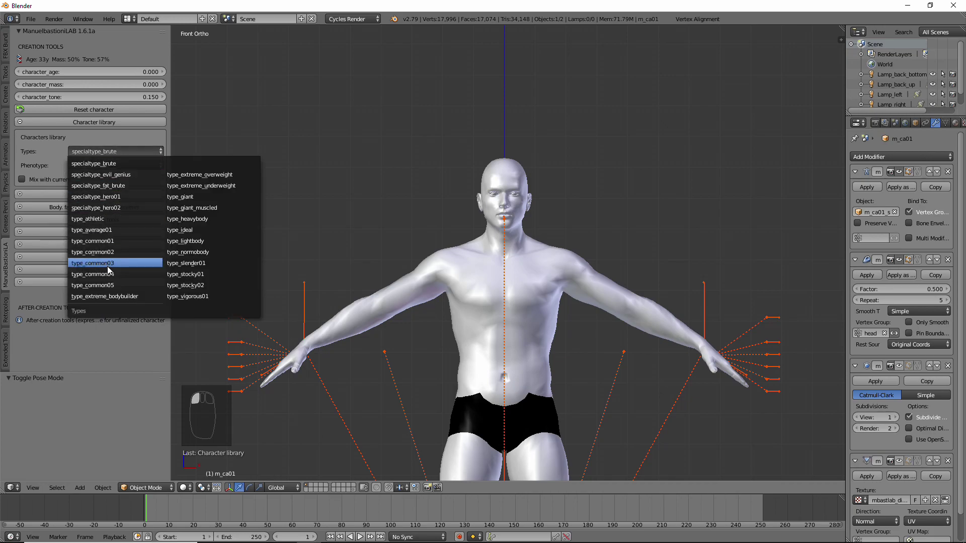
left_click(108, 267)
left_click(123, 152)
left_click(191, 242)
left_click(116, 151)
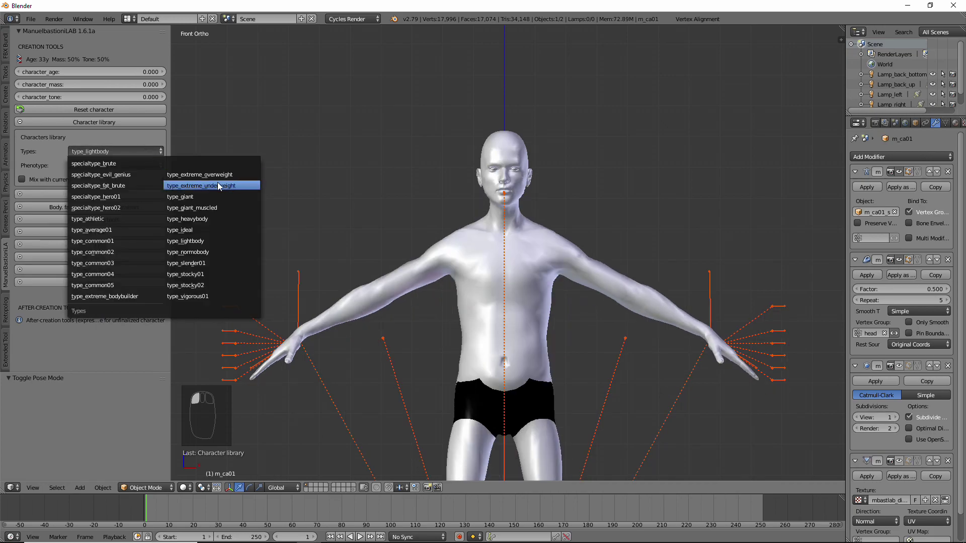
left_click(218, 183)
Step: Undo the body type changes and reset the character to its default shape
left_click(115, 165)
key("ctrl+z")
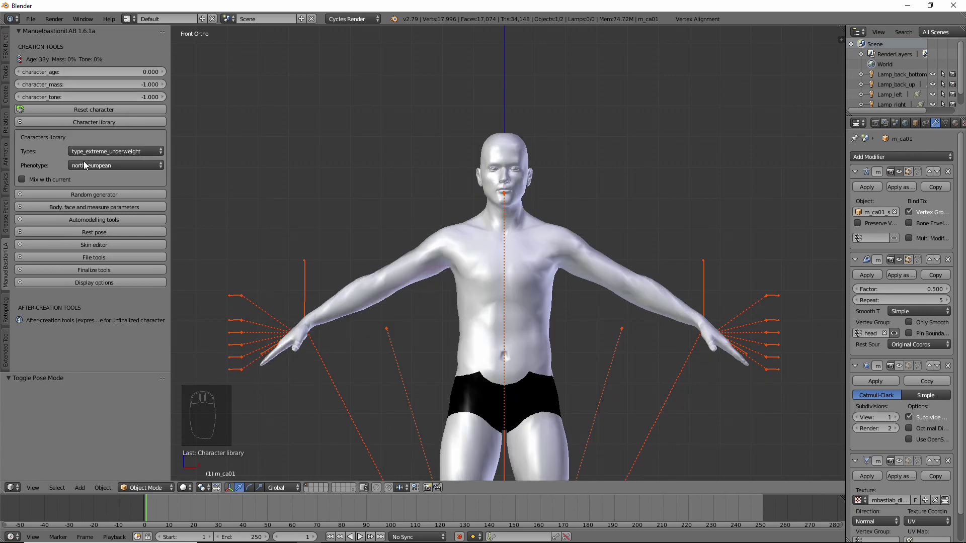
key("ctrl+z")
key("ctrl+z")
key("ctrl+z")
key("ctrl+z")
key("ctrl+z")
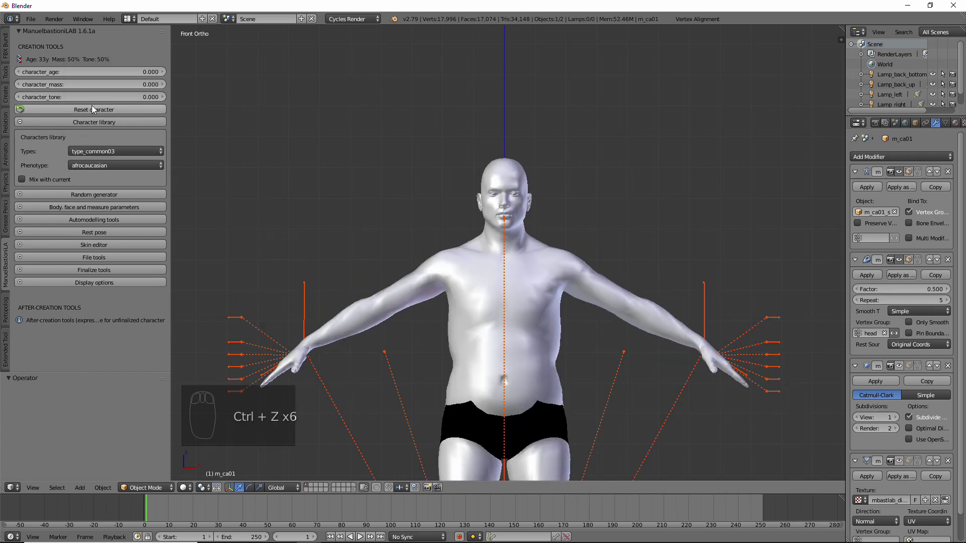
left_click(92, 108)
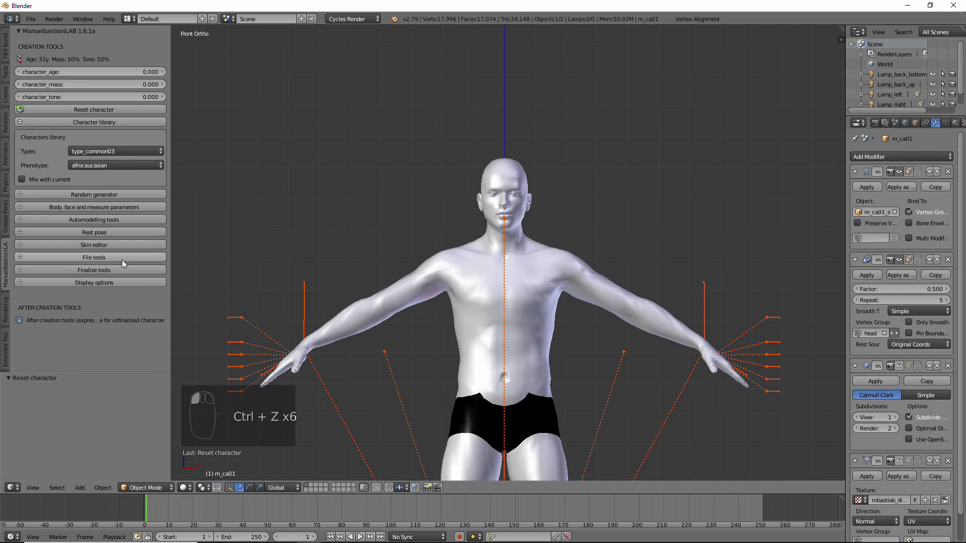
Step: Open the random generator with Preserve Mass and Preserve Height enabled
left_click(90, 194)
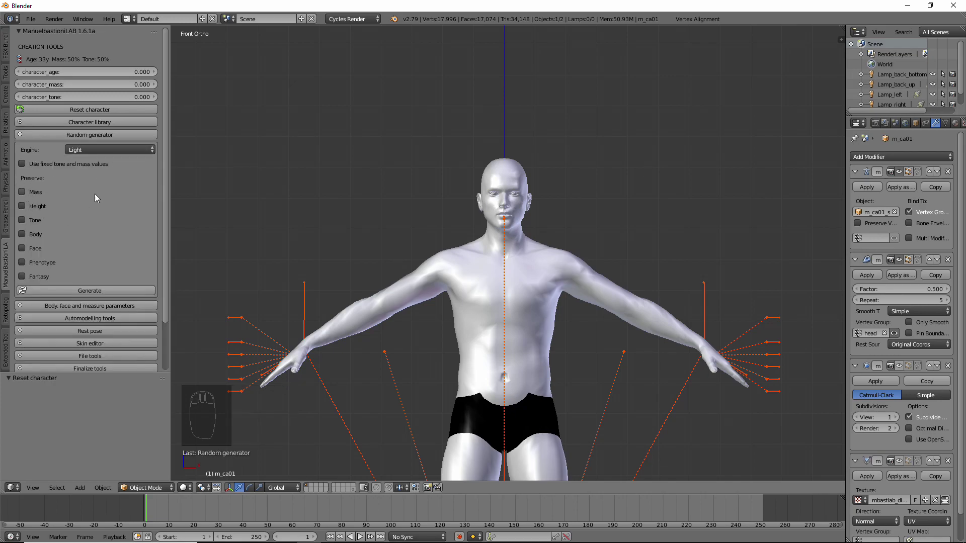
left_click(92, 149)
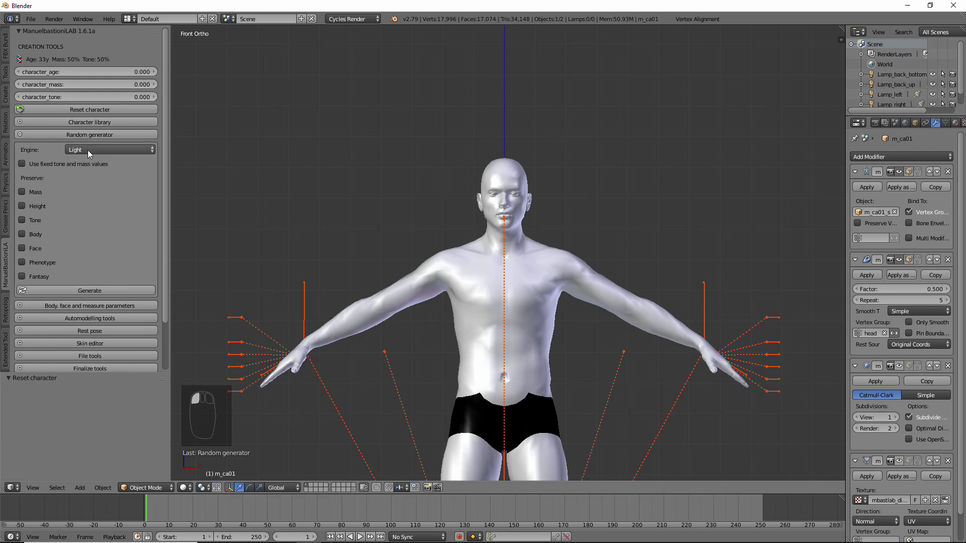
left_click(87, 150)
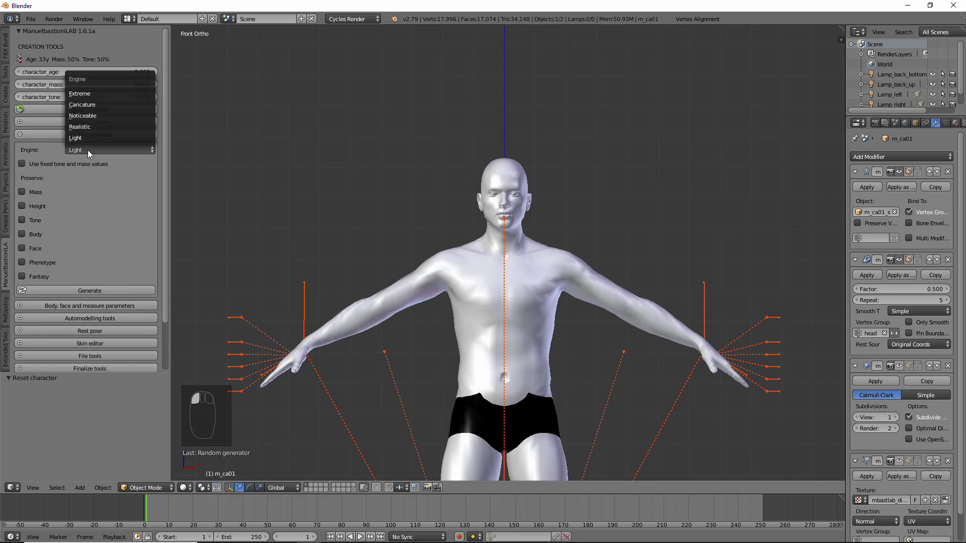
left_click(24, 207)
middle_click_drag(437, 251, 211, 323)
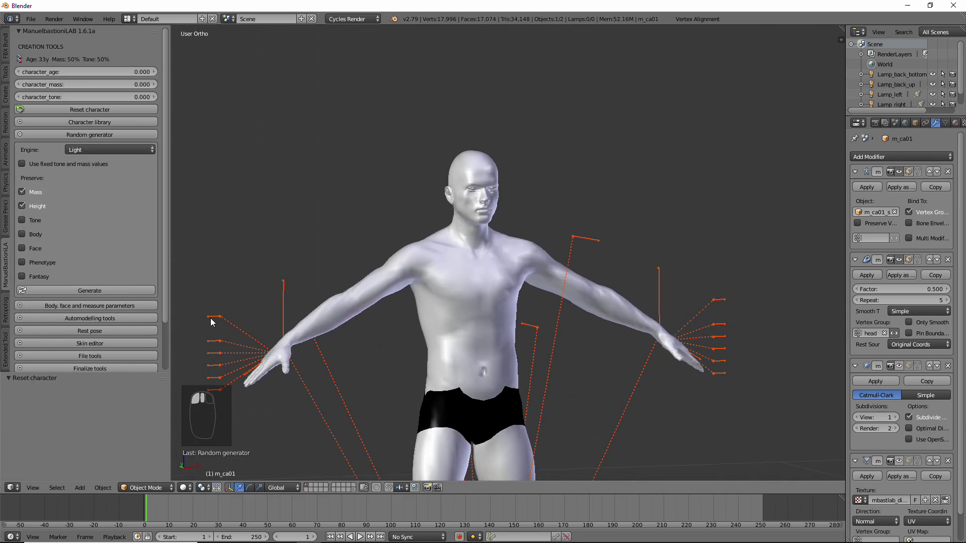
key("KP_5")
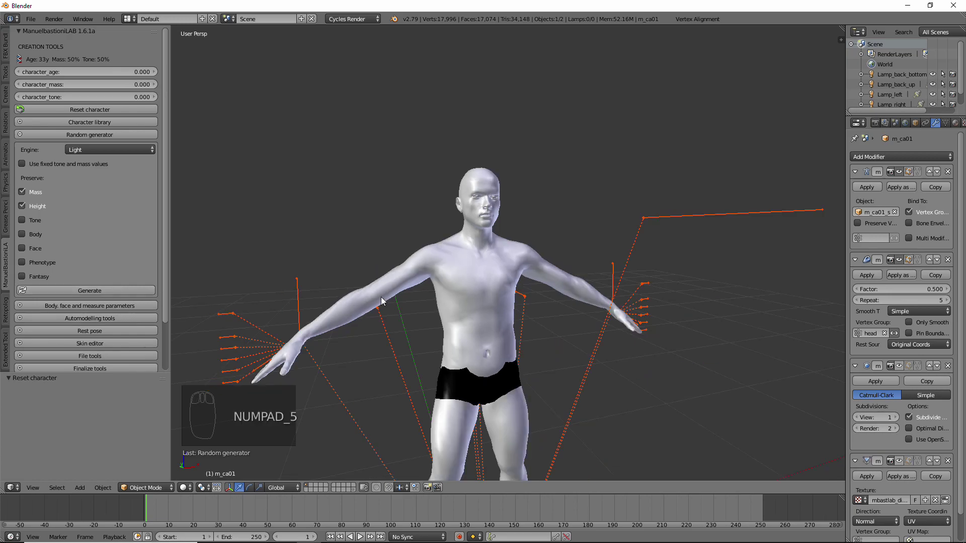
Step: Generate four random character variants with the current engine
left_click(64, 290)
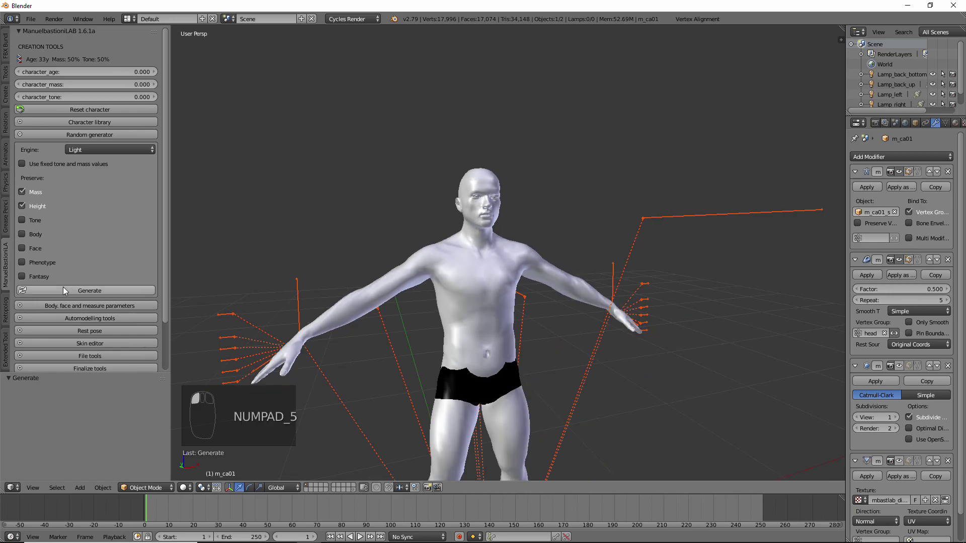
left_click(64, 290)
left_click(63, 291)
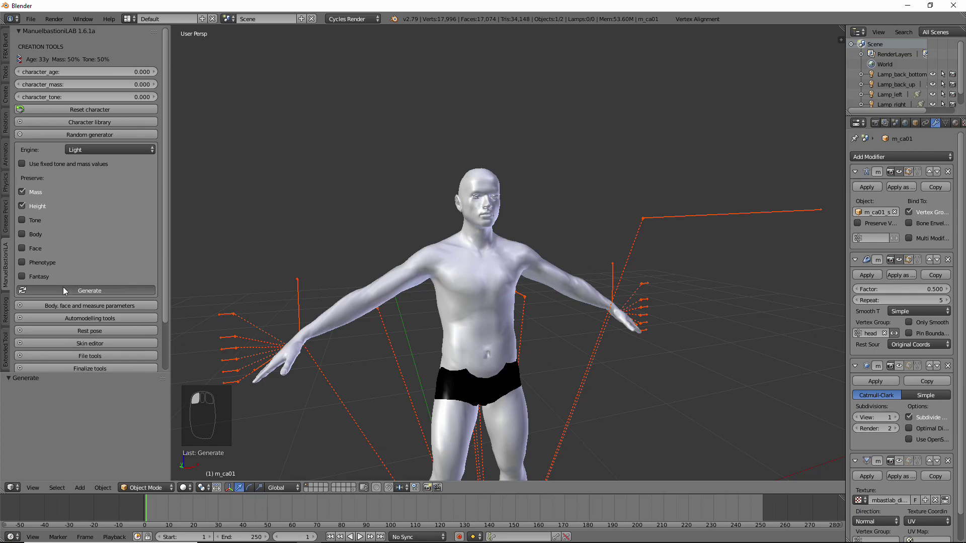
left_click(63, 290)
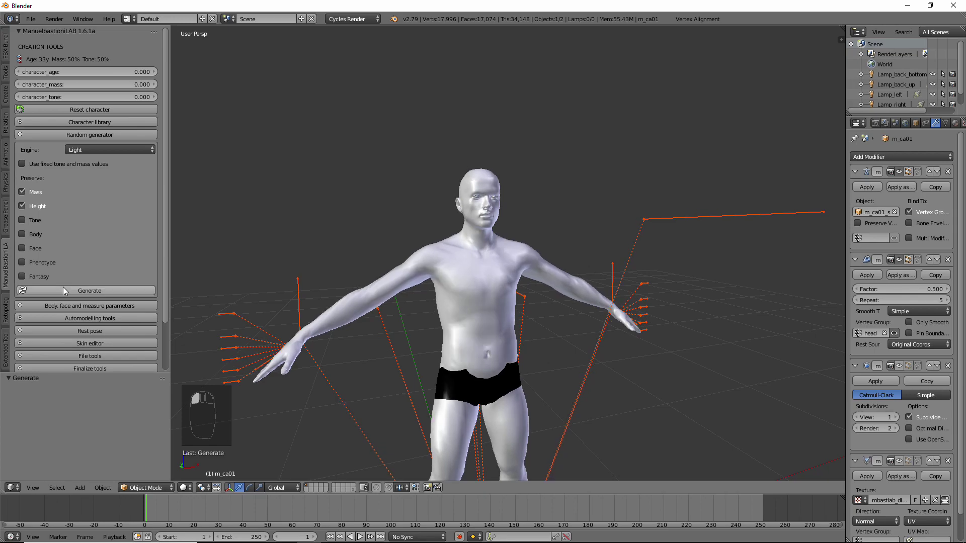
Step: Also enable Preserve Body and generate four more random variants
left_click(22, 234)
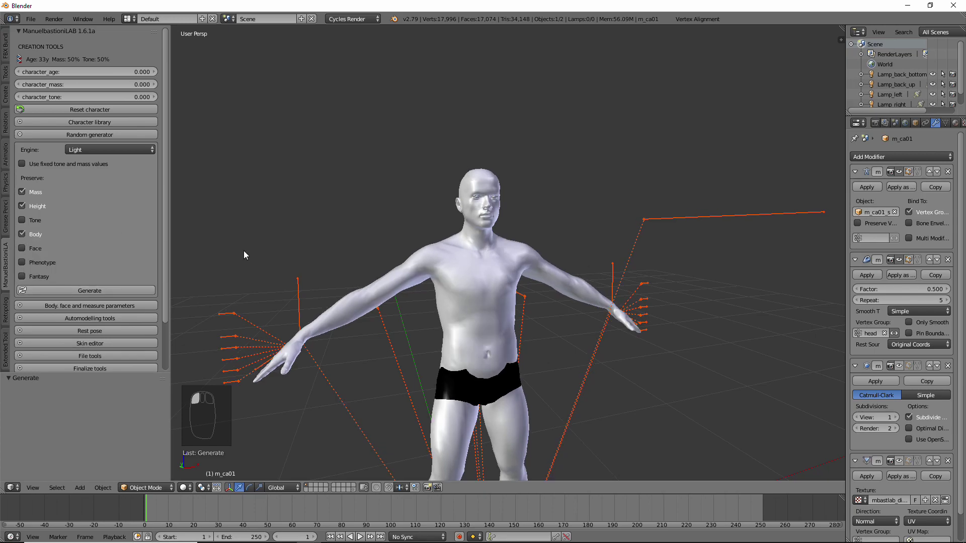
scroll(442, 210, "up", 4)
middle_click_drag(442, 209, 457, 291)
left_click(74, 291)
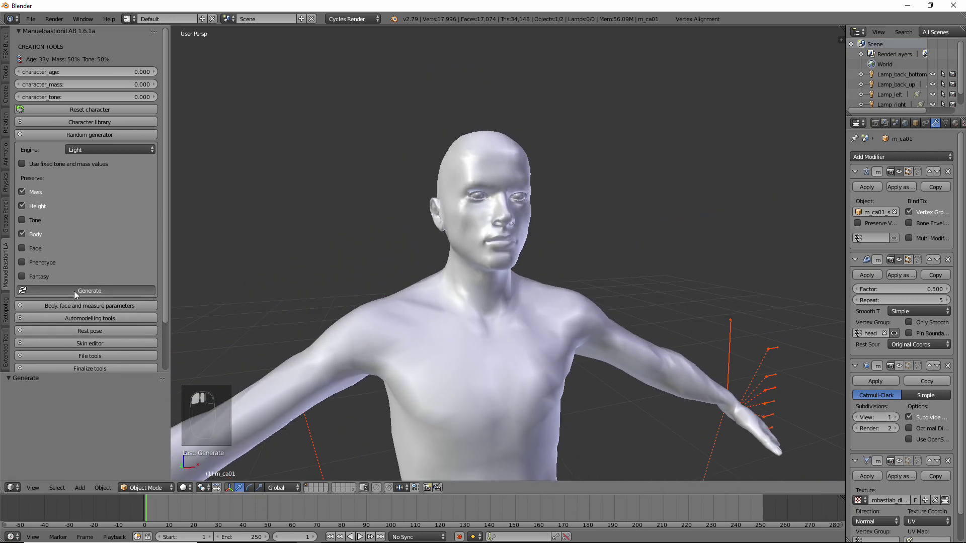
left_click(74, 290)
left_click(74, 291)
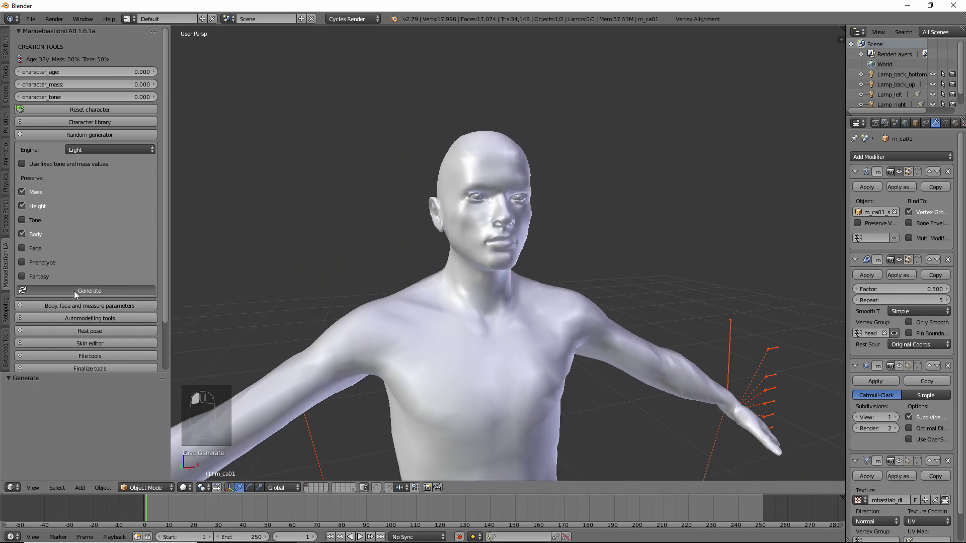
left_click(74, 291)
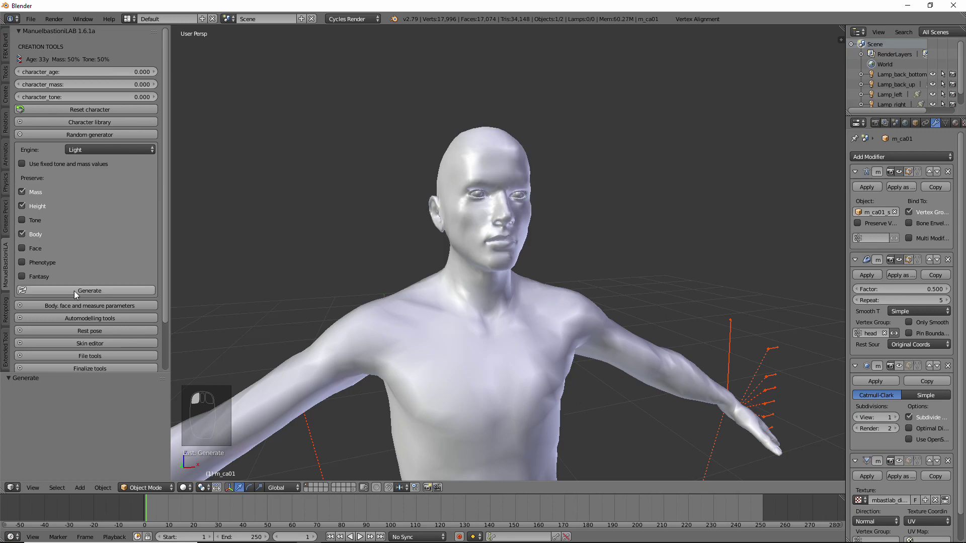
Step: Switch the generator engine to Realistic and generate three variants
left_click(106, 147)
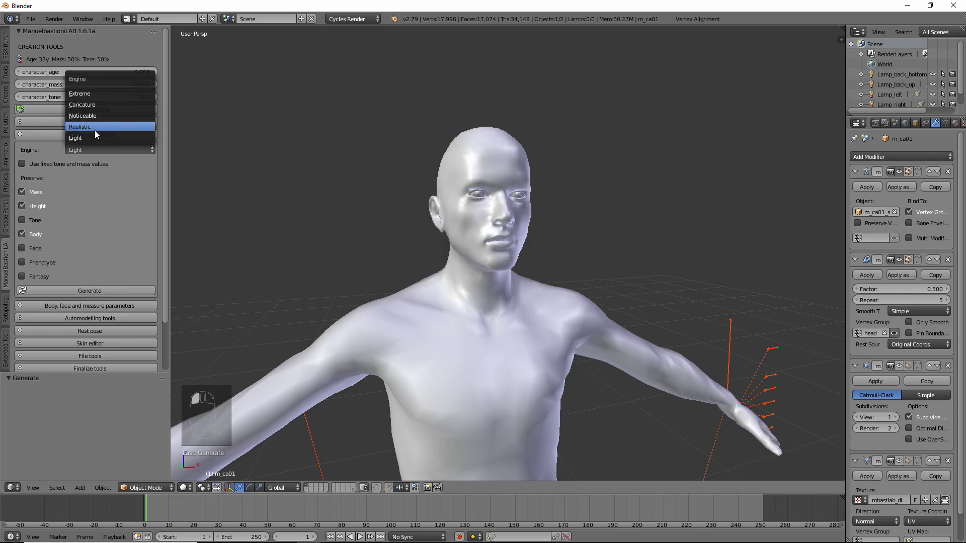
left_click(95, 130)
left_click(118, 288)
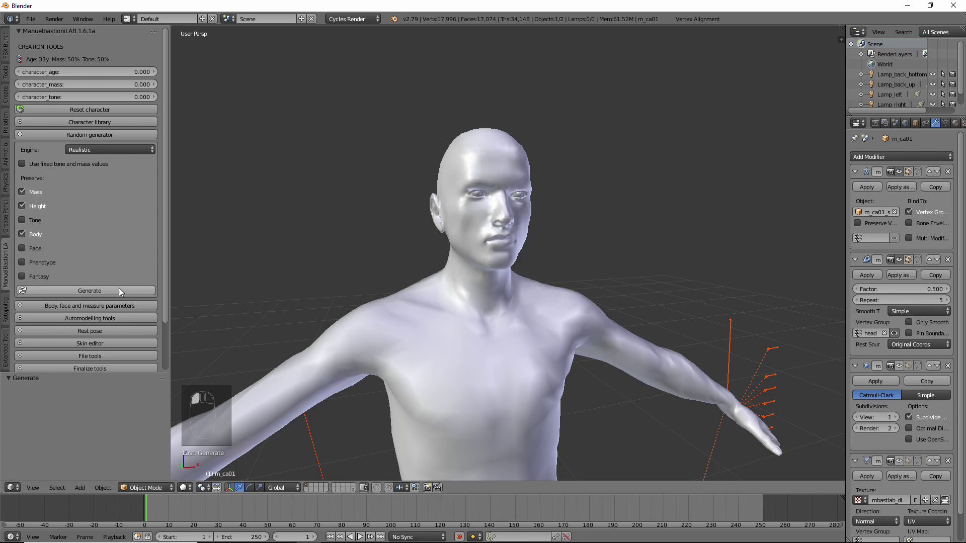
left_click(119, 288)
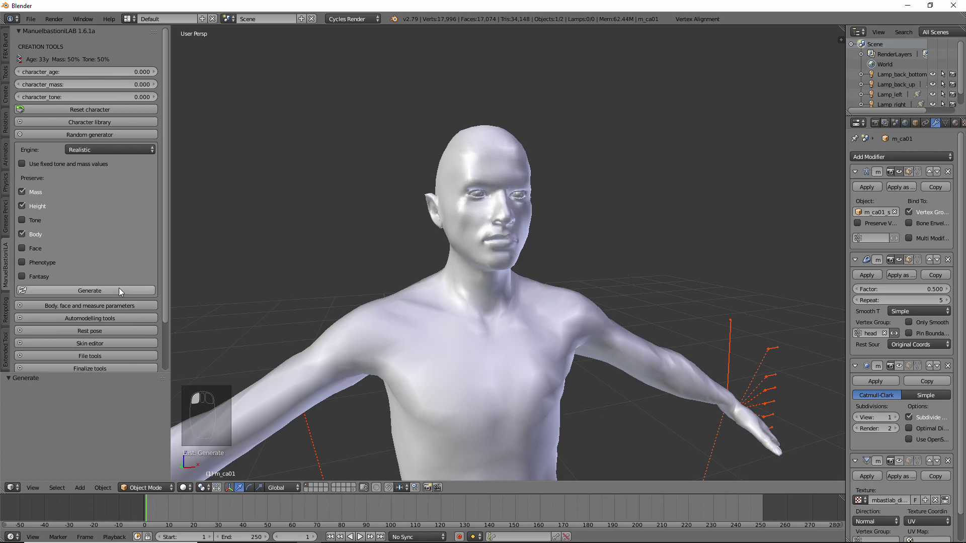
left_click(119, 288)
Step: Switch to the Caricature engine and generate several caricature variants
left_click(103, 150)
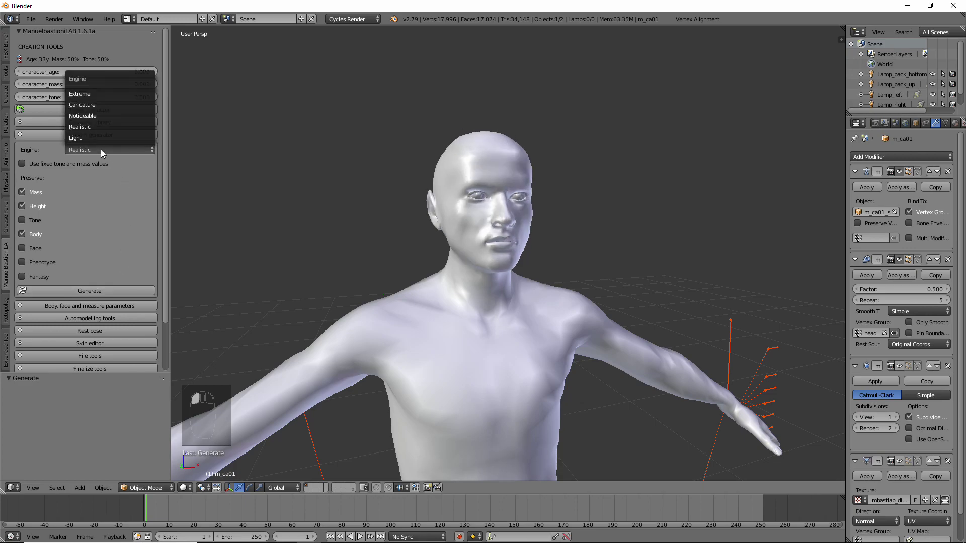
left_click(82, 104)
left_click(117, 291)
left_click(120, 150)
left_click(82, 104)
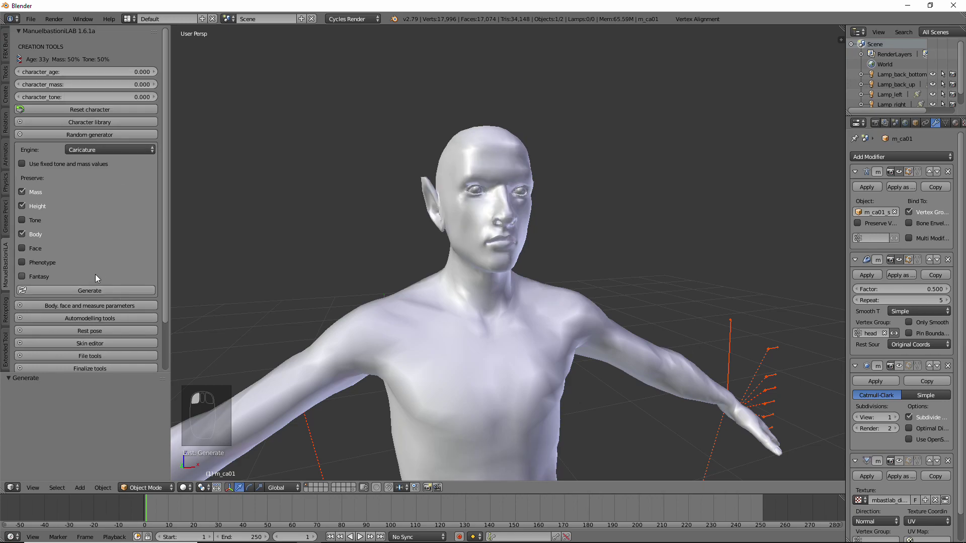
left_click(95, 291)
Step: Generate a couple of characters with the Extreme engine
left_click(116, 150)
left_click(106, 93)
left_click(84, 289)
scroll(380, 309, "down", 3)
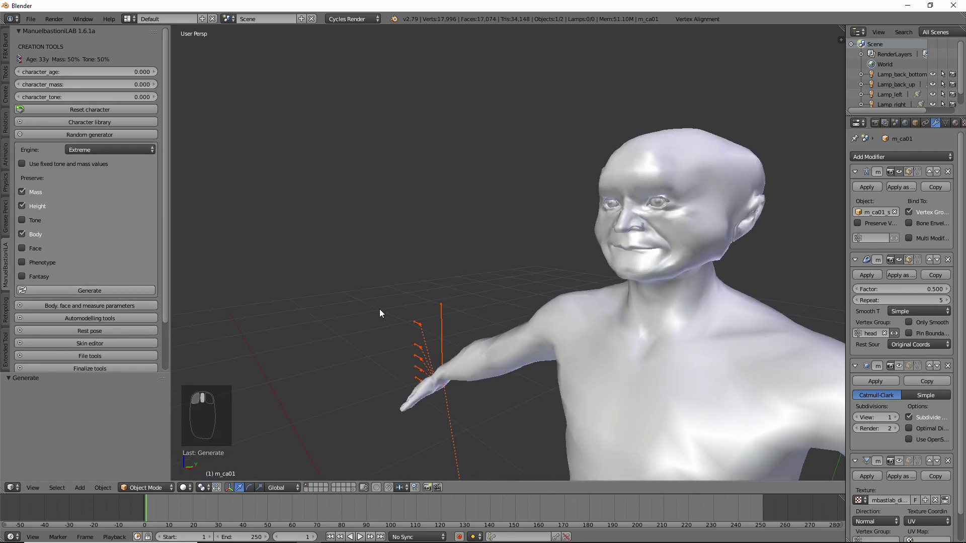
mouse_move(380, 309)
middle_mouse_down()
mouse_move(661, 313)
mouse_move(604, 317)
middle_mouse_up()
scroll(662, 313, "up", 3)
Step: Return to the Light engine and settle on an ordinary-looking male
left_click(90, 291)
left_click(110, 150)
left_click(101, 157)
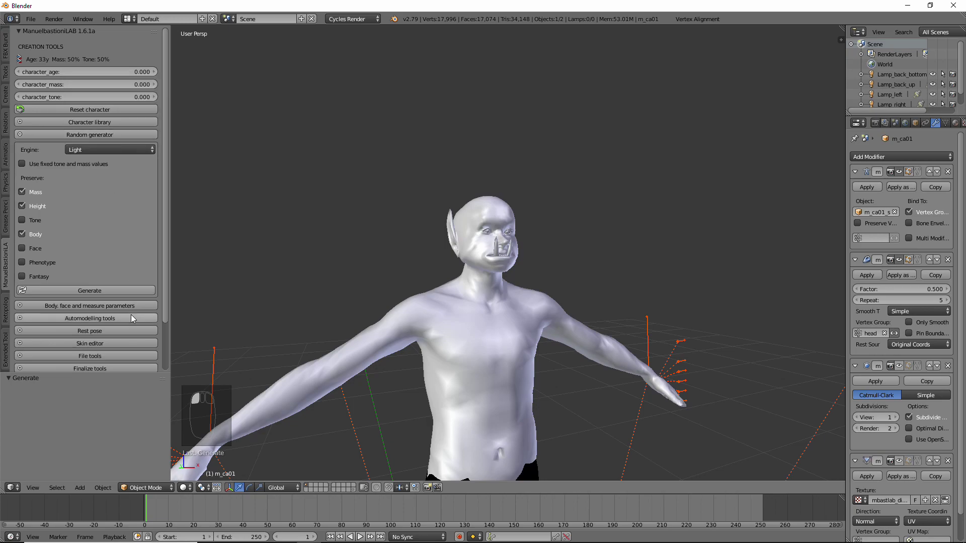
left_click(90, 291)
left_click(103, 110)
scroll(536, 312, "down", 4)
Step: In the Cheeks morph category, give the cheeks a deeper crease and less volume
key("a")
key("KP_1")
scroll(537, 312, "up", 3)
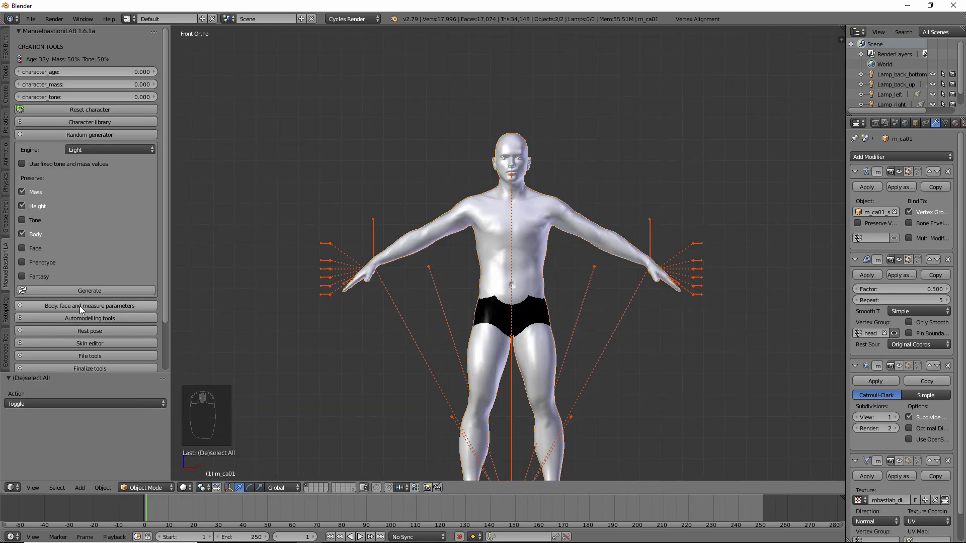
left_click(79, 306)
left_click(99, 187)
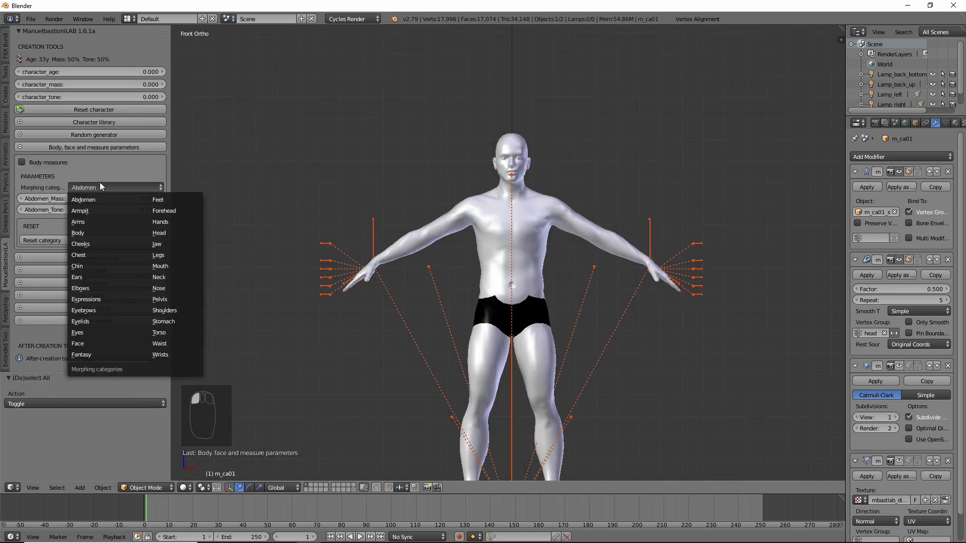
left_click(89, 246)
scroll(382, 213, "up", 5)
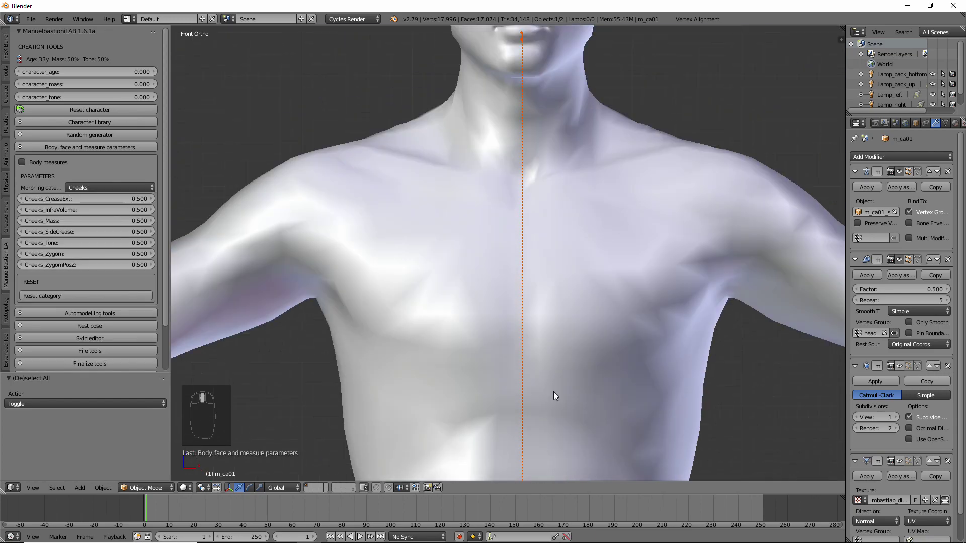
middle_click_drag(553, 391, 553, 452, "shift")
mouse_move(50, 201)
left_mouse_down()
mouse_move(29, 212)
mouse_move(79, 236)
mouse_move(60, 233)
mouse_move(60, 243)
left_mouse_up()
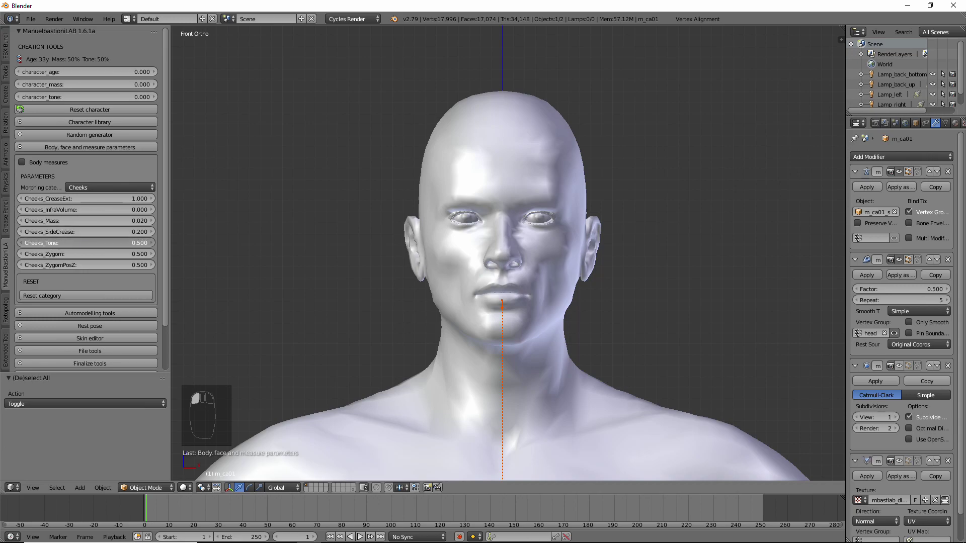
Step: Set the Face morphs to Ellipsoid 1.000, Parallelepiped 0.710 and Triangle 0.410
left_click(92, 185)
left_click(76, 344)
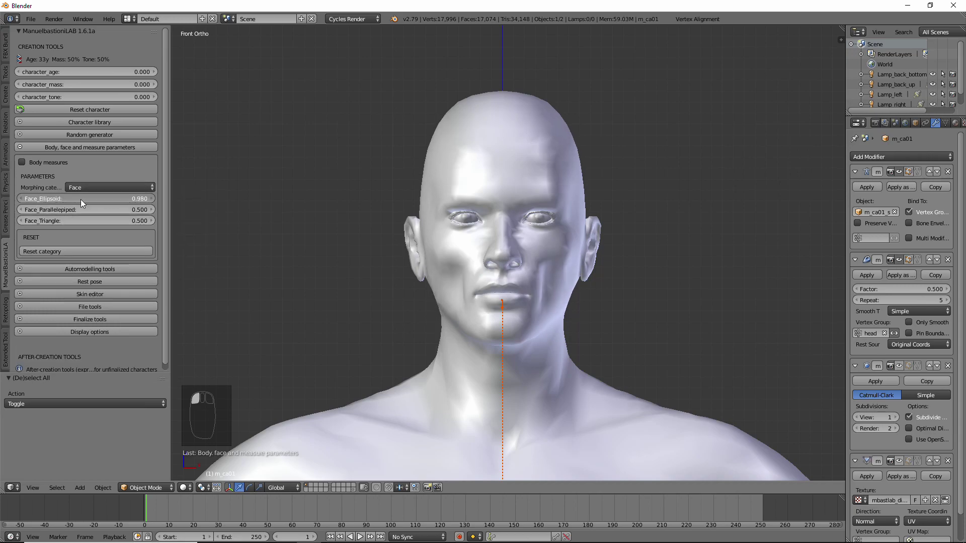
key("KP_1")
left_click_drag(170, 307, 178, 307)
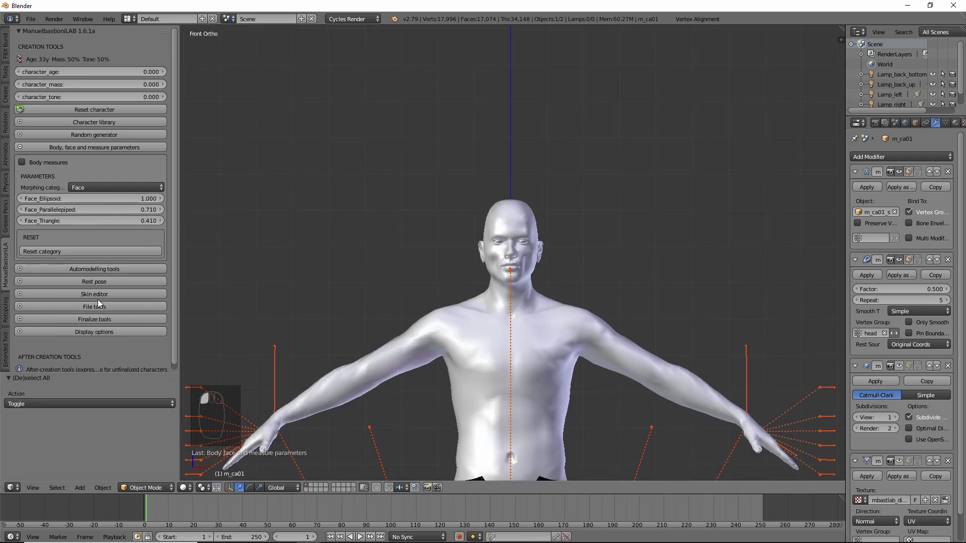
Step: Export the character with proportions included as the JSON file character_test
left_click(88, 308)
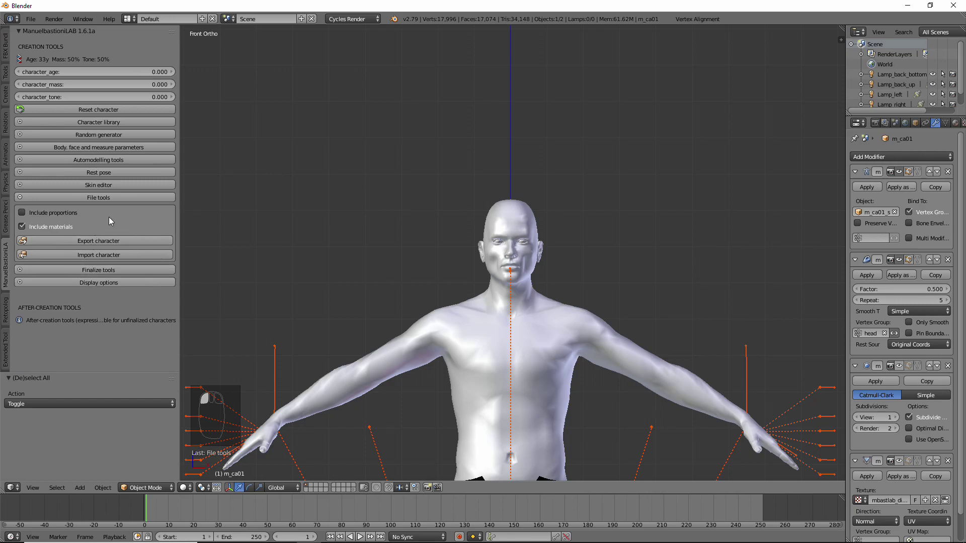
left_click(32, 212)
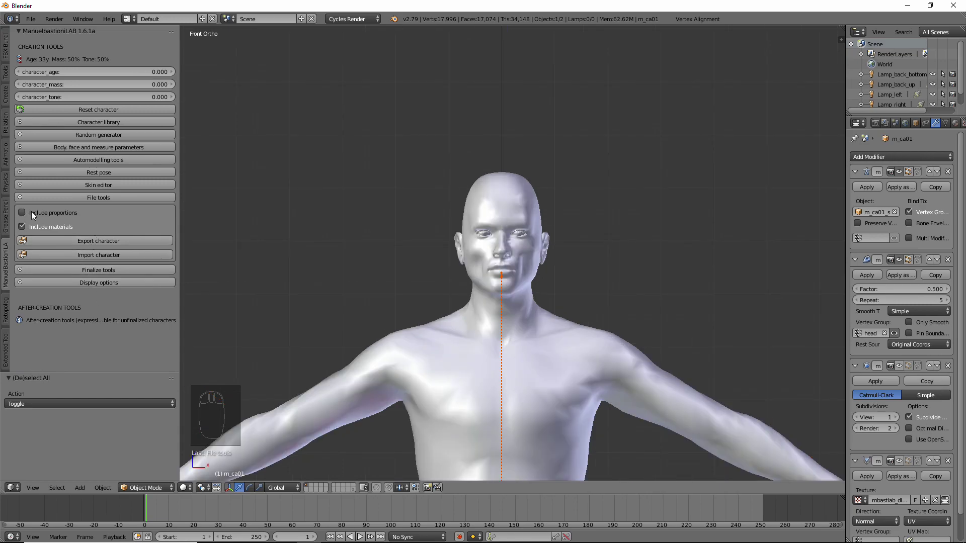
left_click(104, 242)
type("character_test.json")
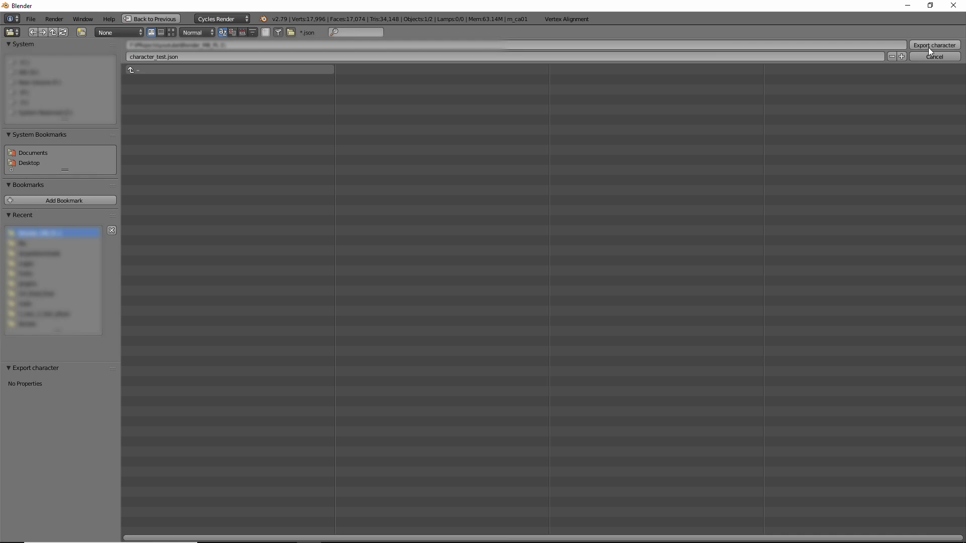
left_click(928, 45)
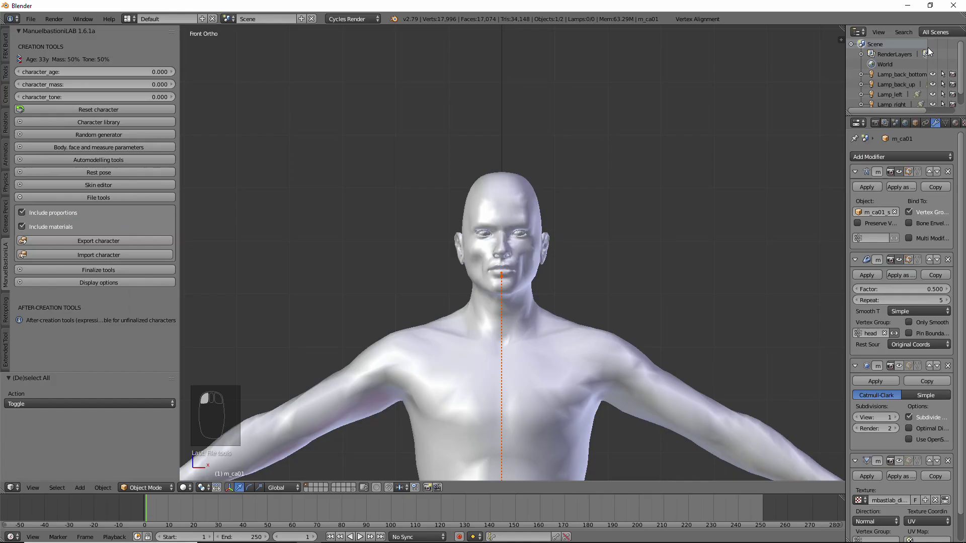
Step: Delete the old character and skeleton and initialise a fresh base male
scroll(710, 252, "down", 2)
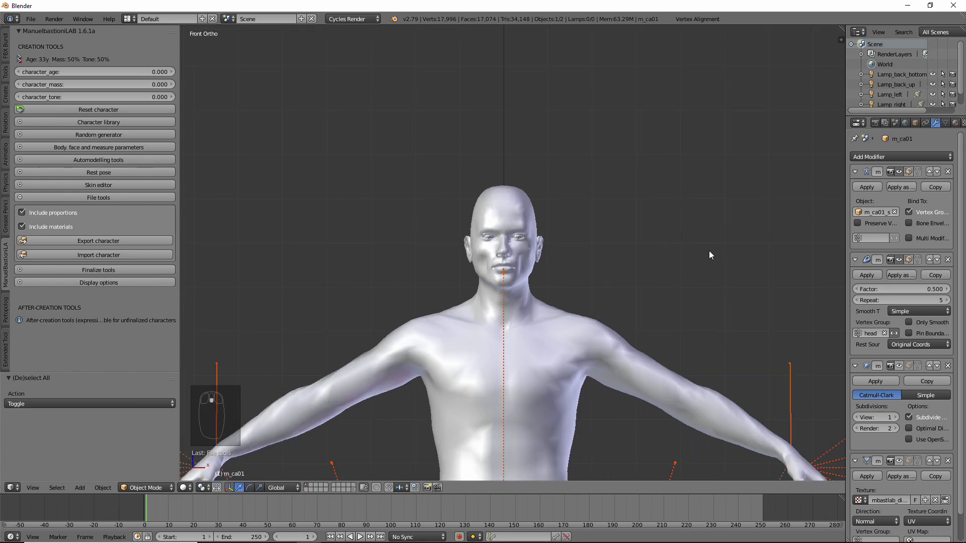
scroll(705, 259, "down", 2)
scroll(696, 267, "down", 3)
middle_click_drag(690, 272, 642, 304)
key("a")
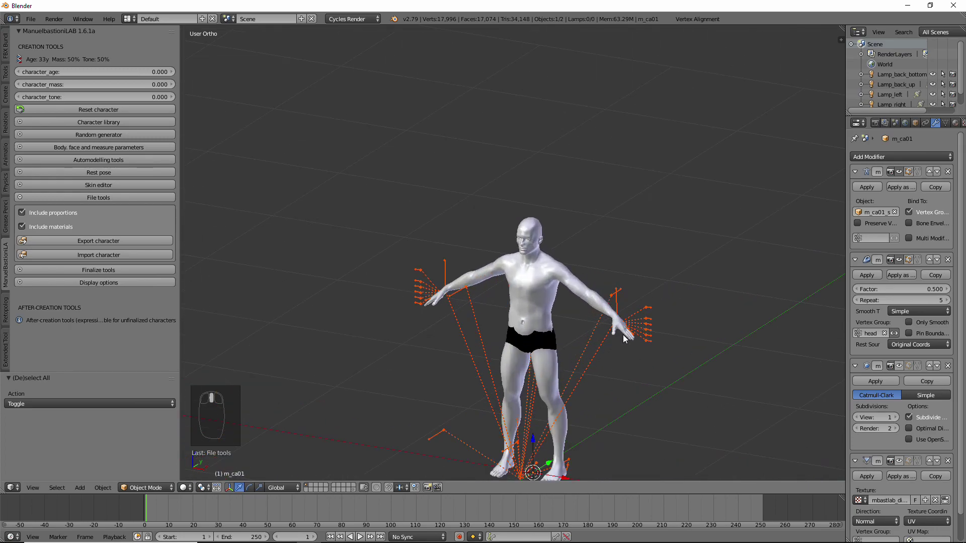
key("a")
key("a")
key("Delete")
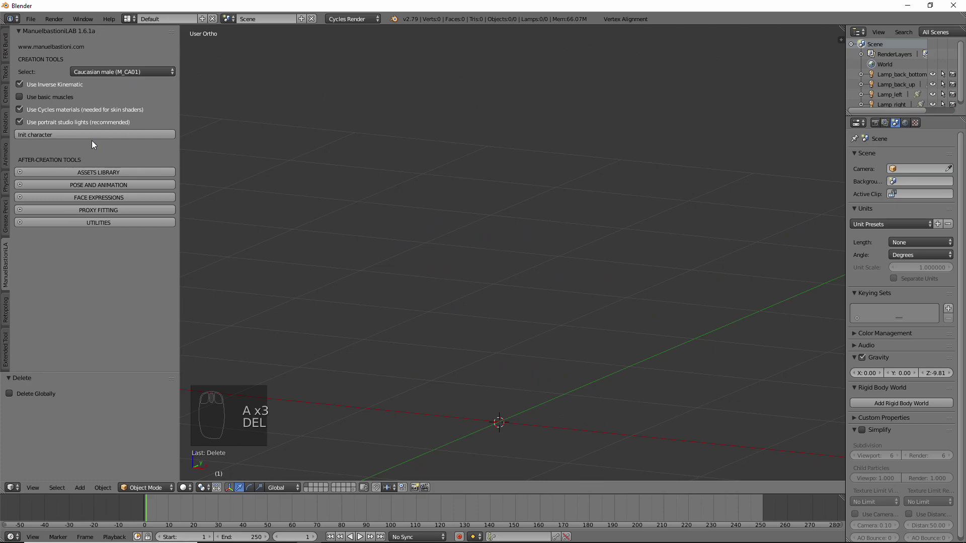
left_click(101, 139)
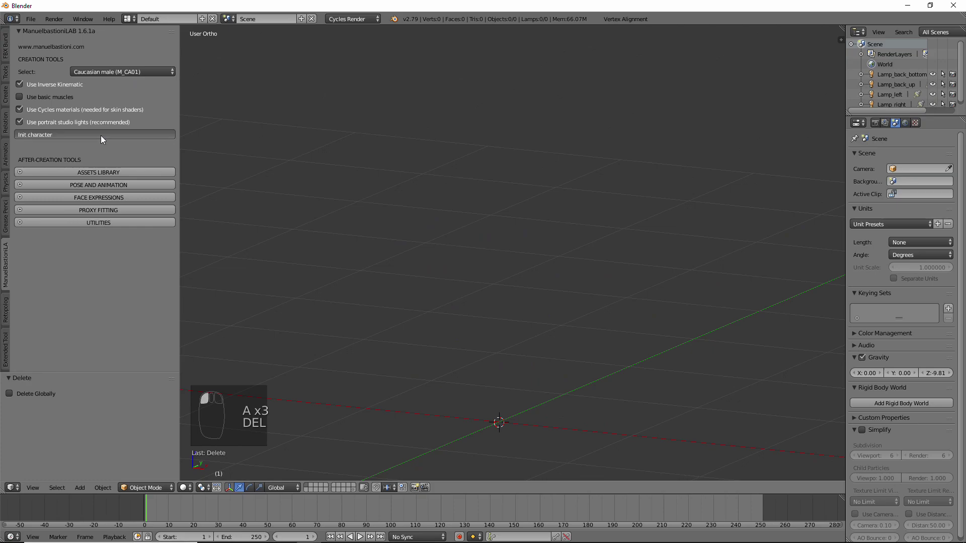
Step: Import the saved character_test.json settings onto the new character
scroll(490, 201, "up", 5)
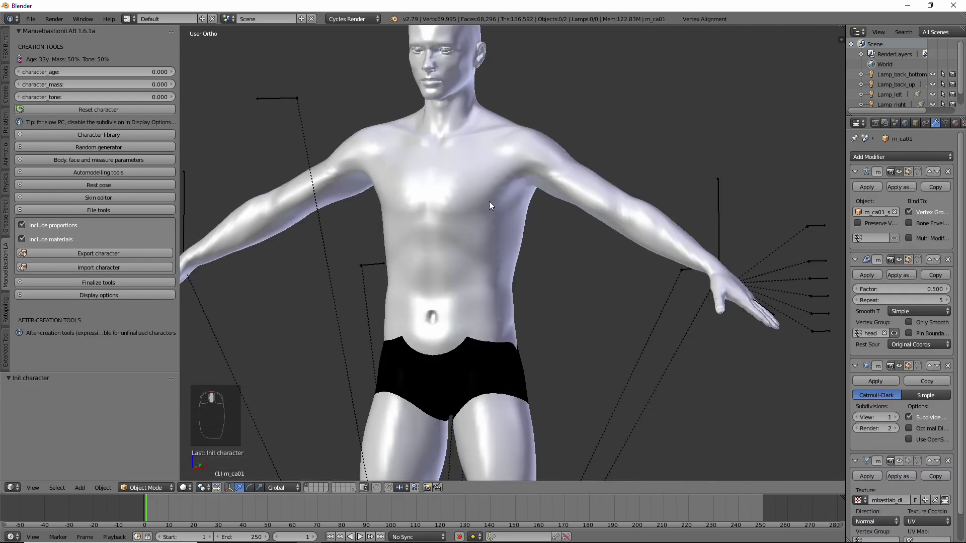
scroll(489, 201, "down", 3)
scroll(491, 219, "down", 1)
left_click(122, 266)
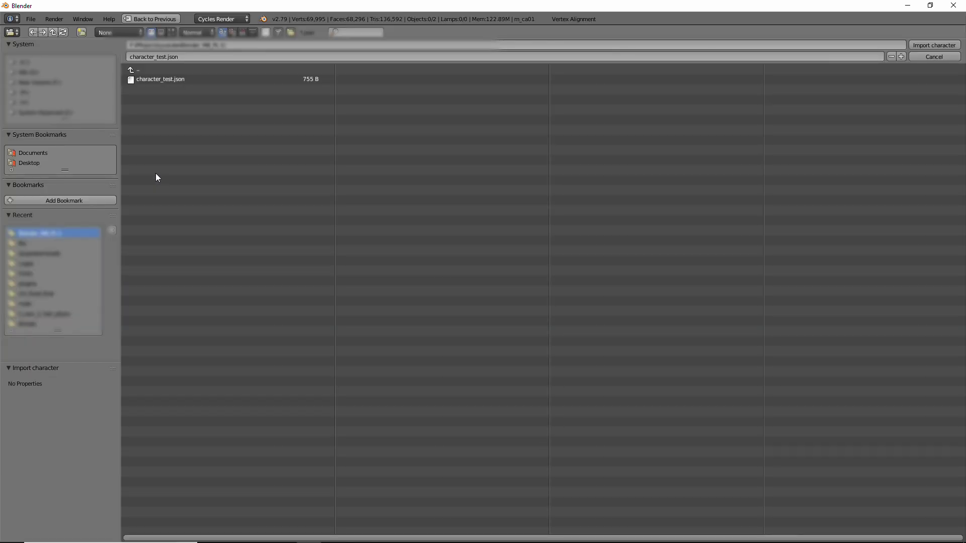
double_click(176, 80)
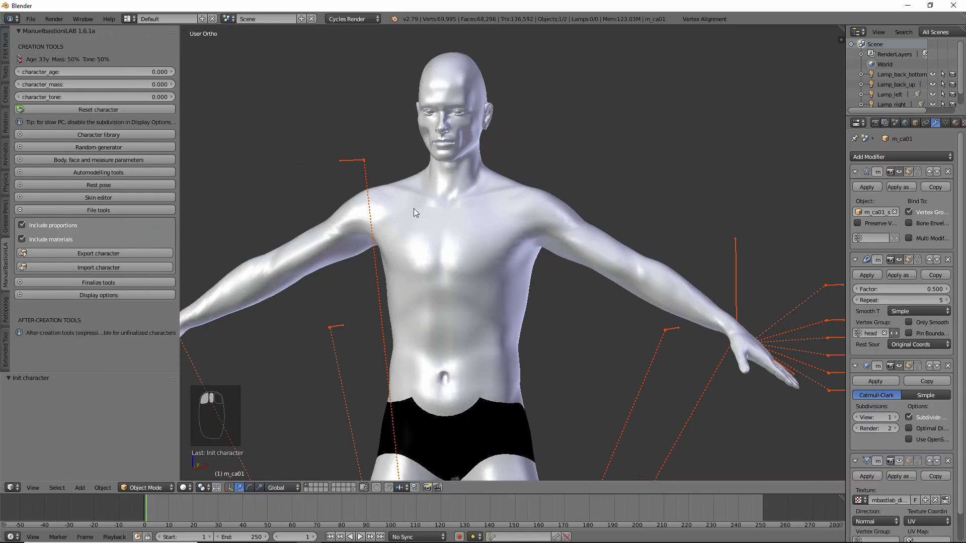
middle_click_drag(414, 209, 582, 252)
Step: Put the skeleton into pose mode, then step back and forth through the undo history
right_click(727, 257)
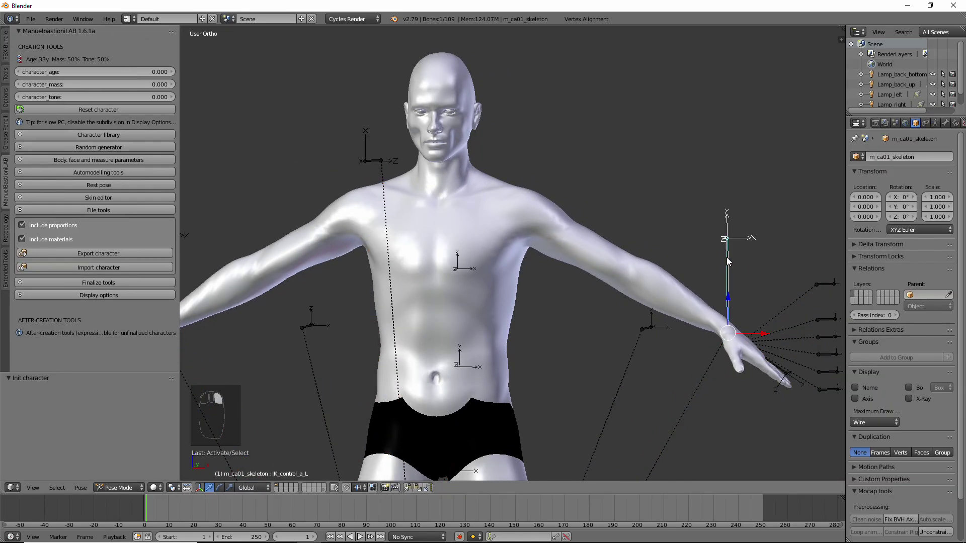
key("ctrl+Tab")
left_click(936, 124)
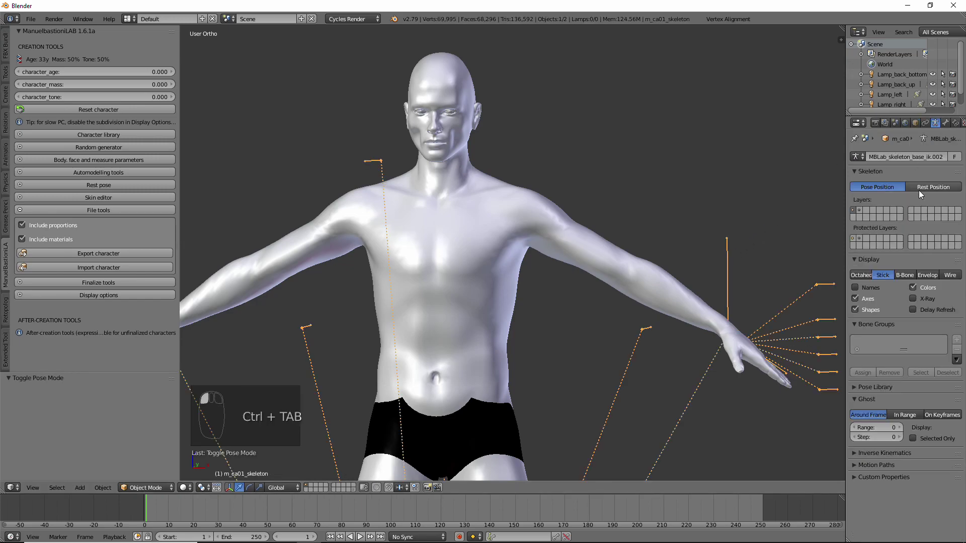
key("ctrl+z")
key("ctrl+z")
key("ctrl+z")
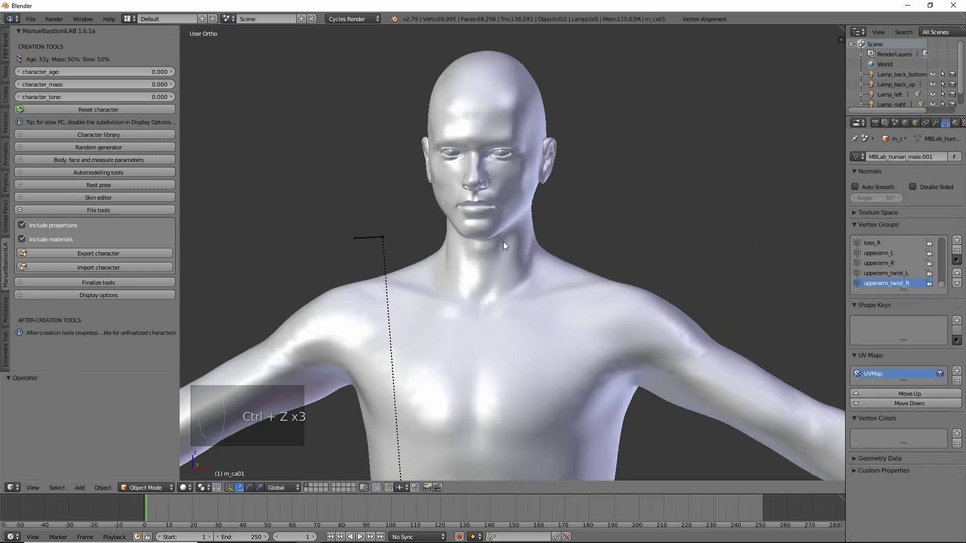
key("ctrl+shift+z")
key("ctrl+z")
key("ctrl+shift+z")
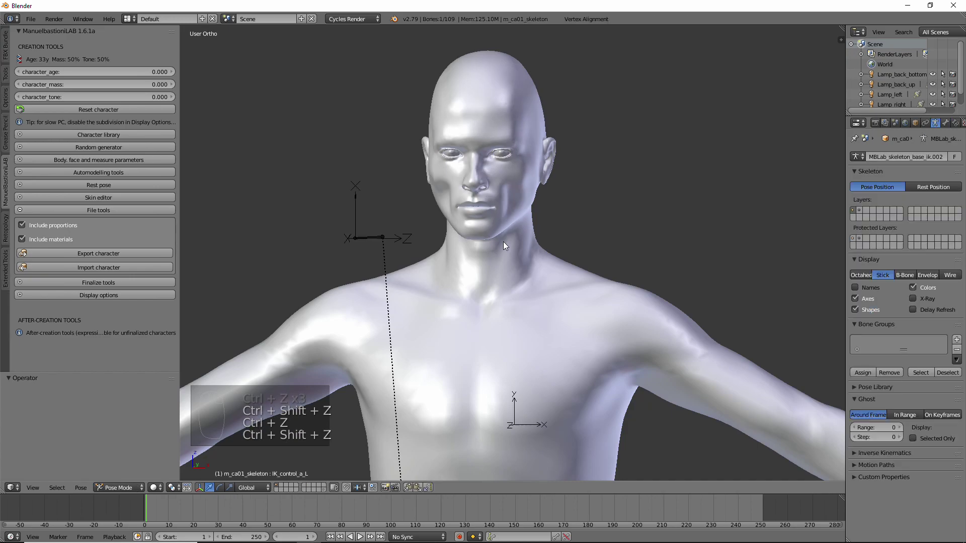
key("ctrl+z")
key("ctrl+shift+z")
key("ctrl+shift+z")
key("ctrl+shift+z")
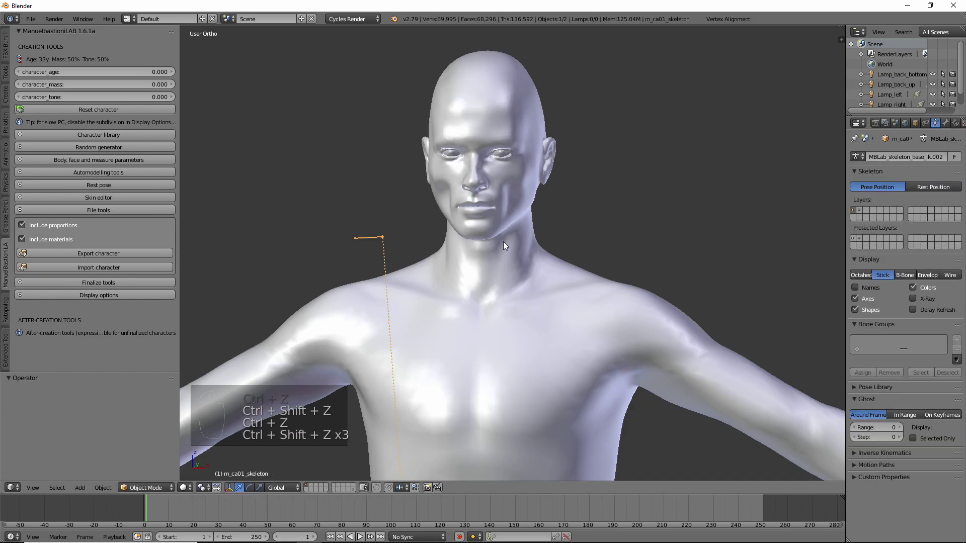
key("KP_1")
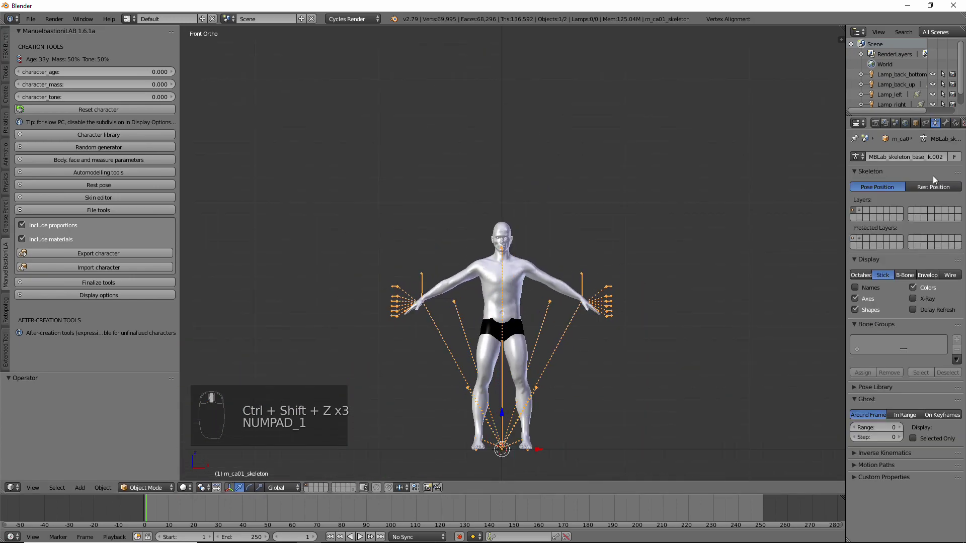
Step: Select the body mesh and widen the area showing its modifier stack
scroll(584, 207, "up", 5)
right_click(584, 207)
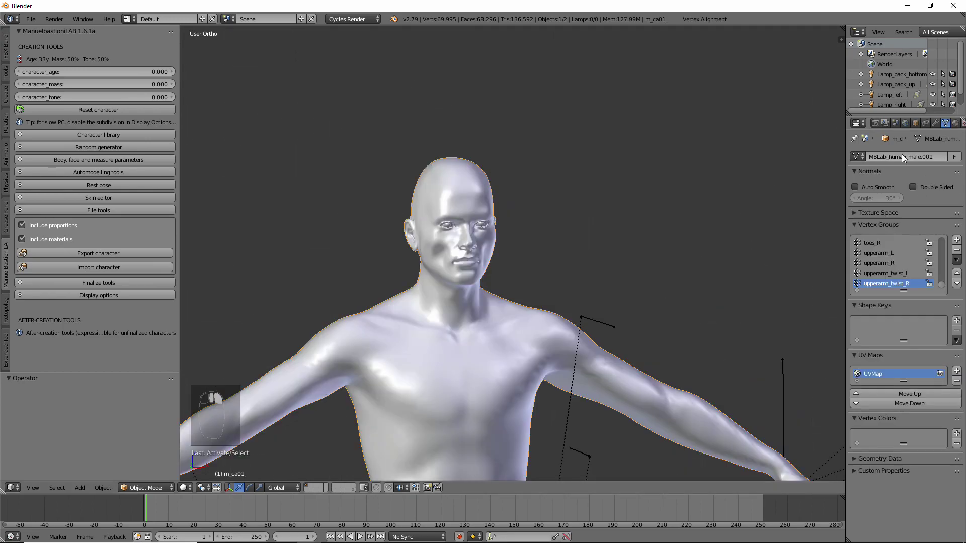
left_click(934, 122)
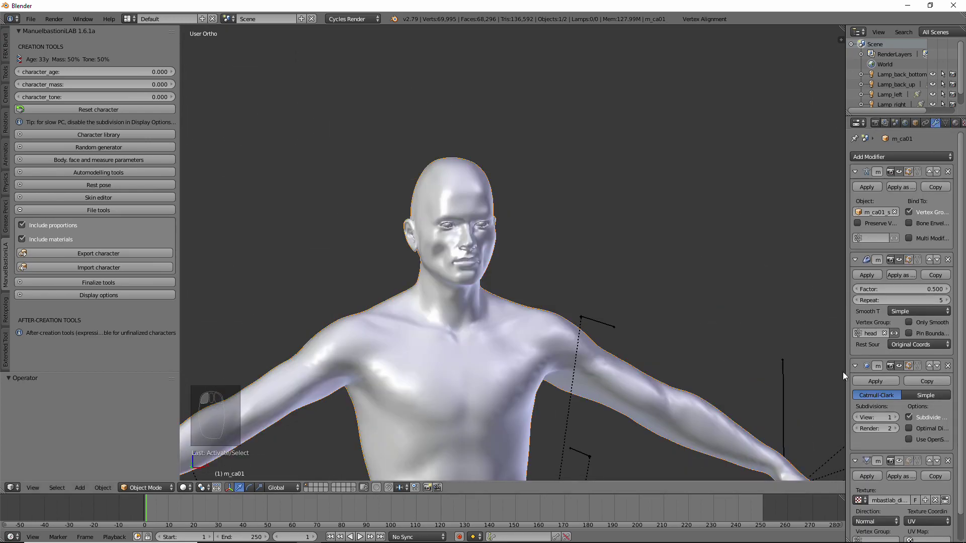
left_click_drag(844, 377, 800, 372)
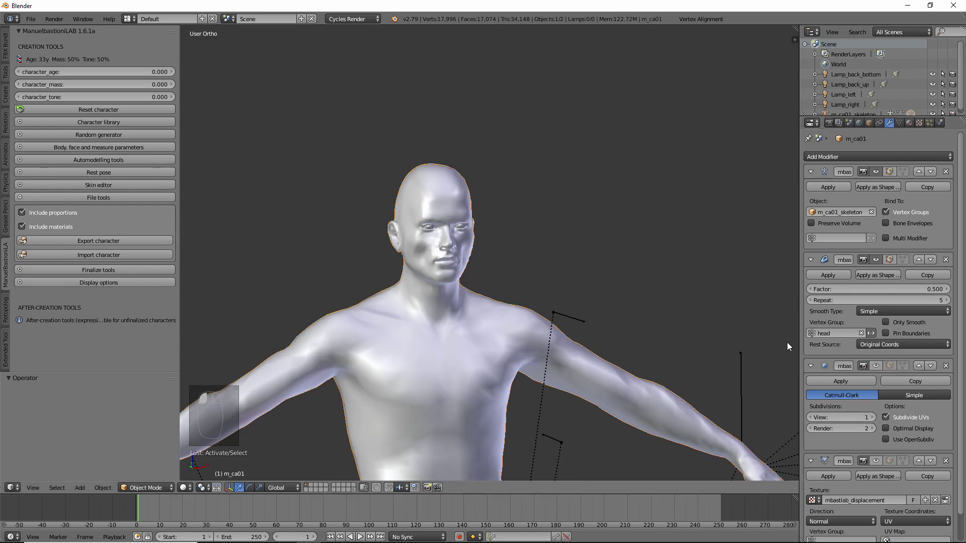
Step: Narrow the Properties panel and frame the whole character and skeleton in Front Ortho view
left_click_drag(800, 334, 839, 332)
middle_click_drag(729, 329, 635, 324)
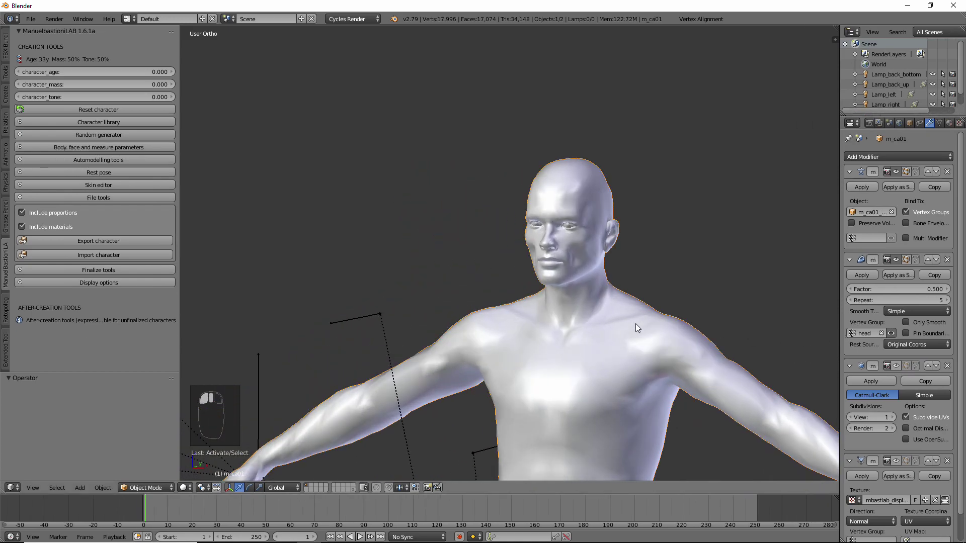
key("KP_1")
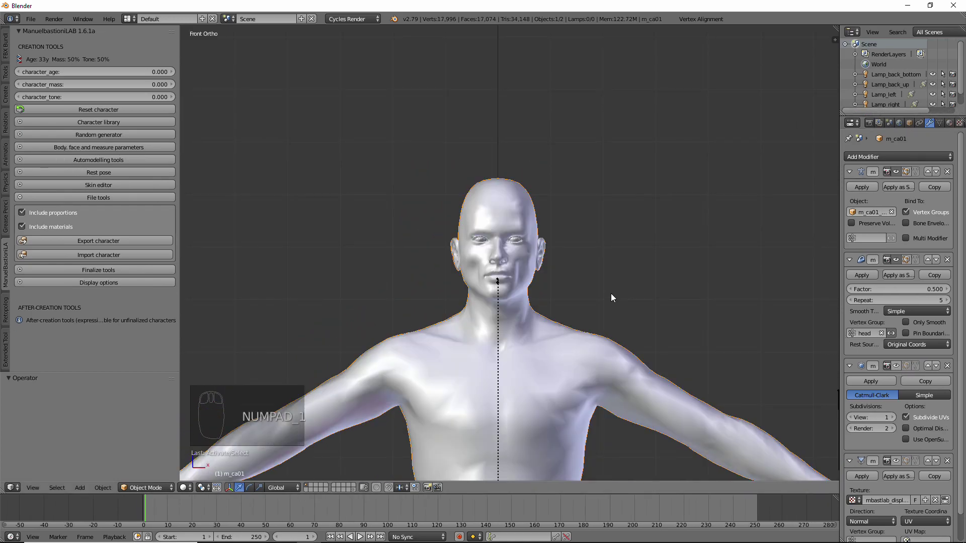
key("KP_Decimal")
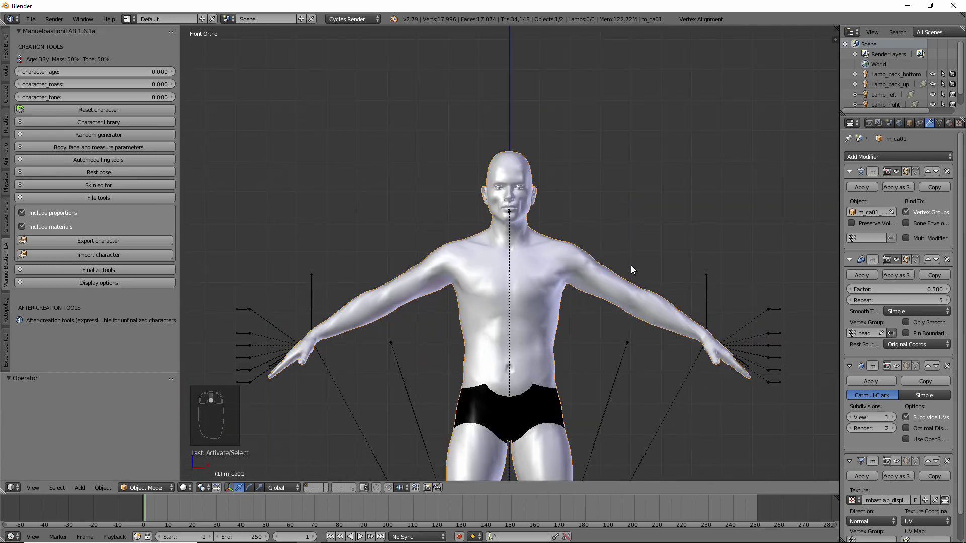